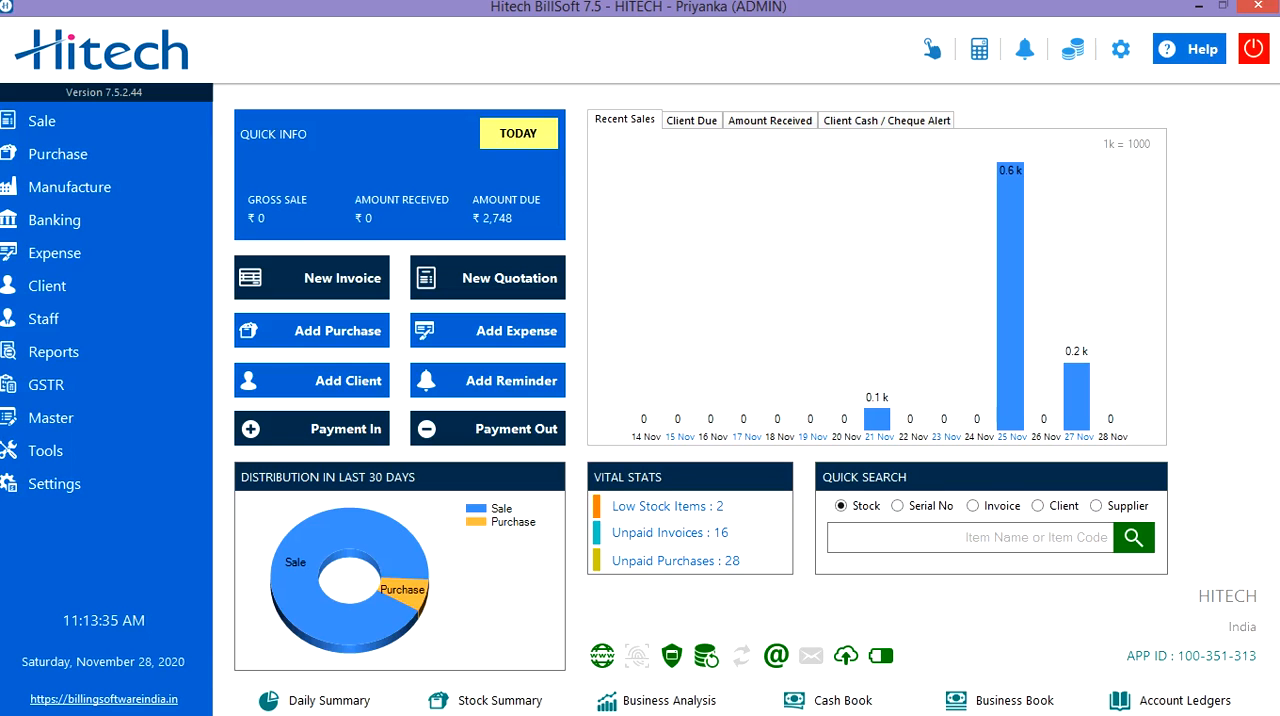
Create a new delivery note (challan) with the note type GST.
{"action": "left_click", "coordinate": [80, 121]}
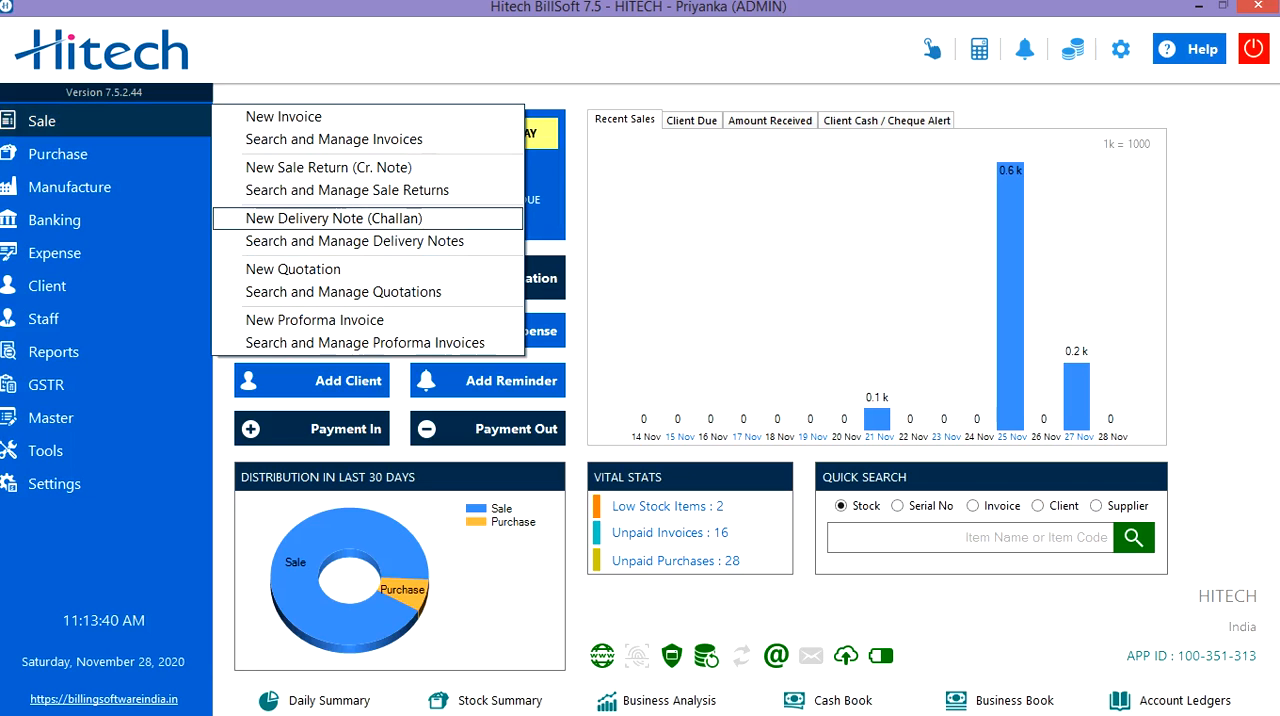
{"action": "left_click", "coordinate": [334, 218]}
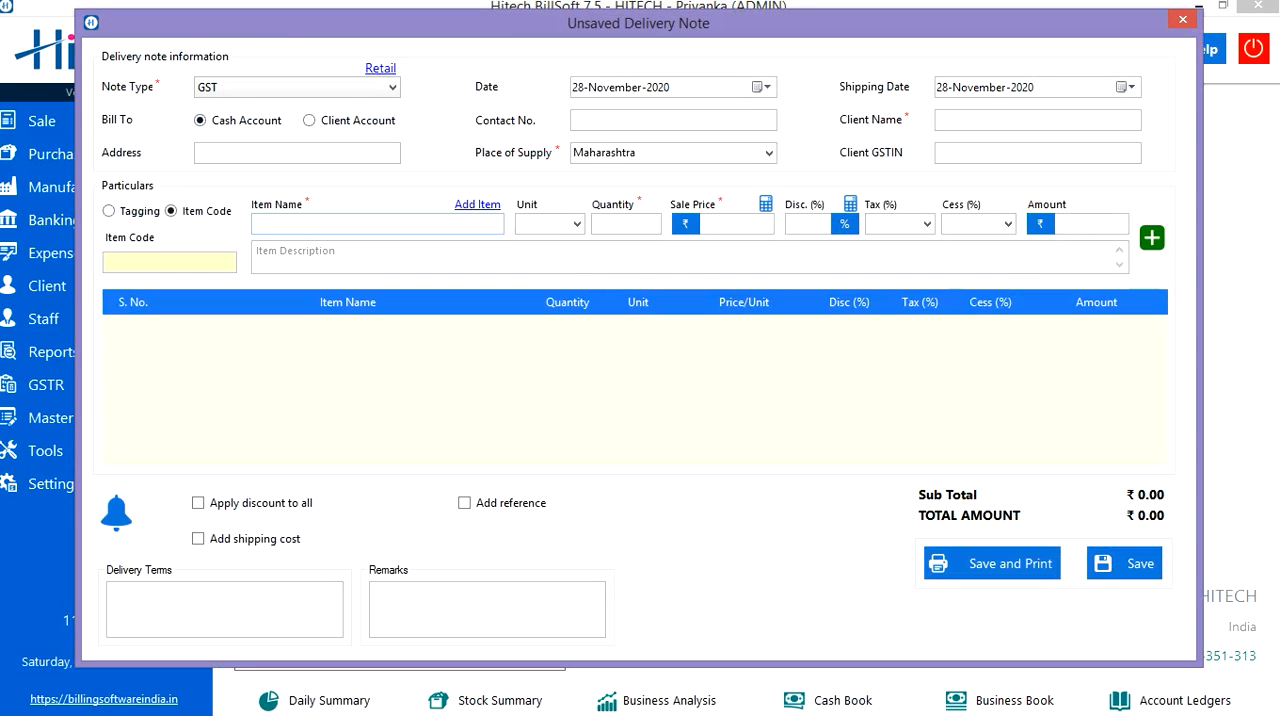
{"action": "left_click", "coordinate": [391, 87]}
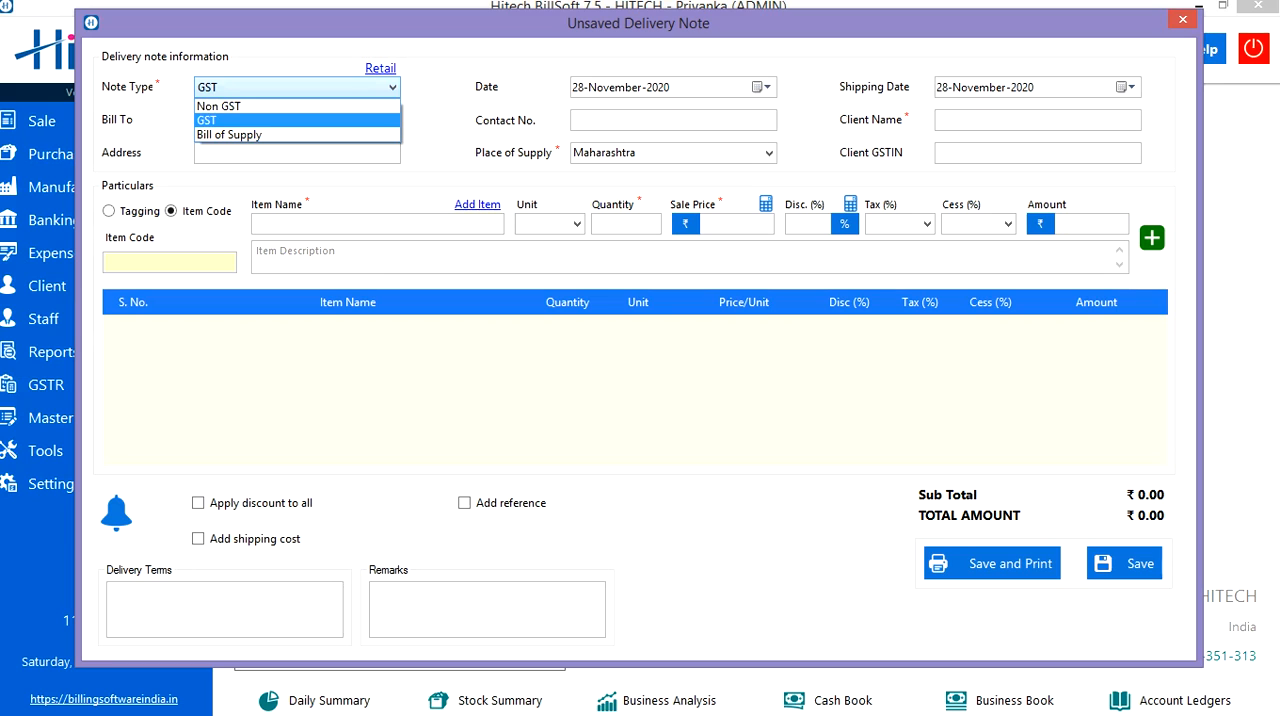
{"action": "left_click", "coordinate": [335, 120]}
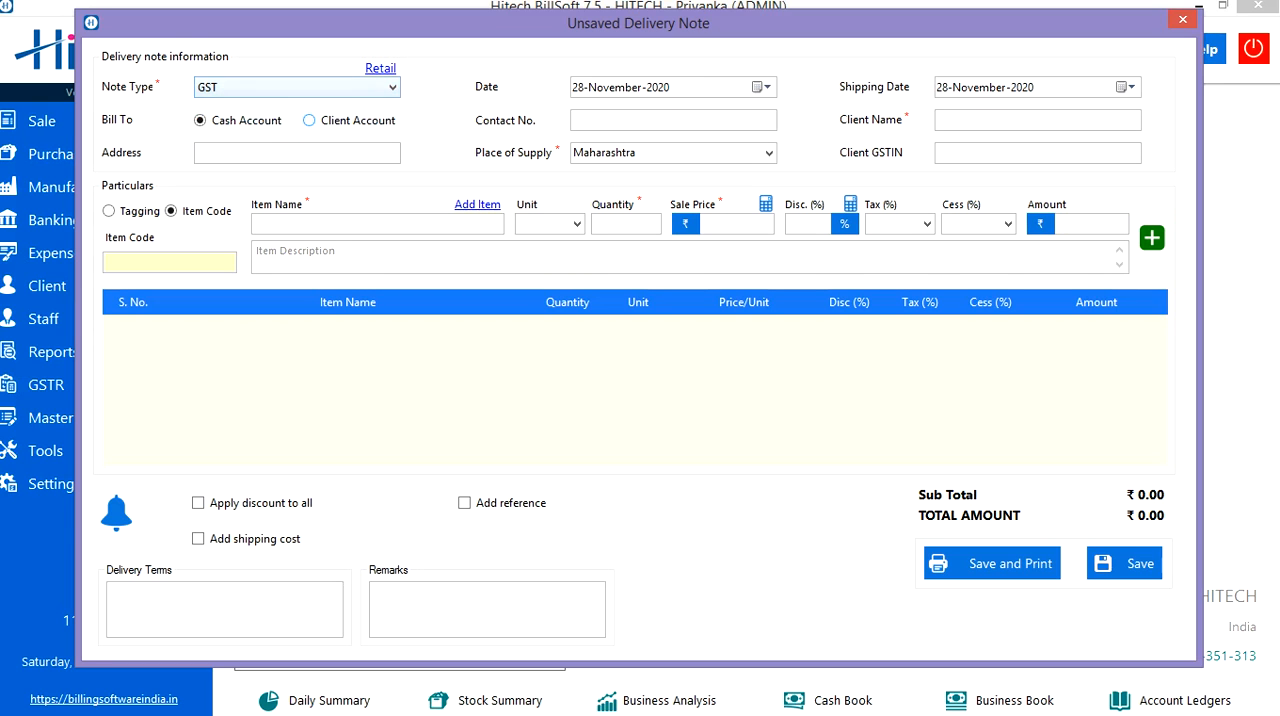
Set the delivery note date to 01-December-2020 and the shipping date to 03-December-2020.
{"action": "left_click", "coordinate": [662, 87]}
{"action": "left_click", "coordinate": [762, 87]}
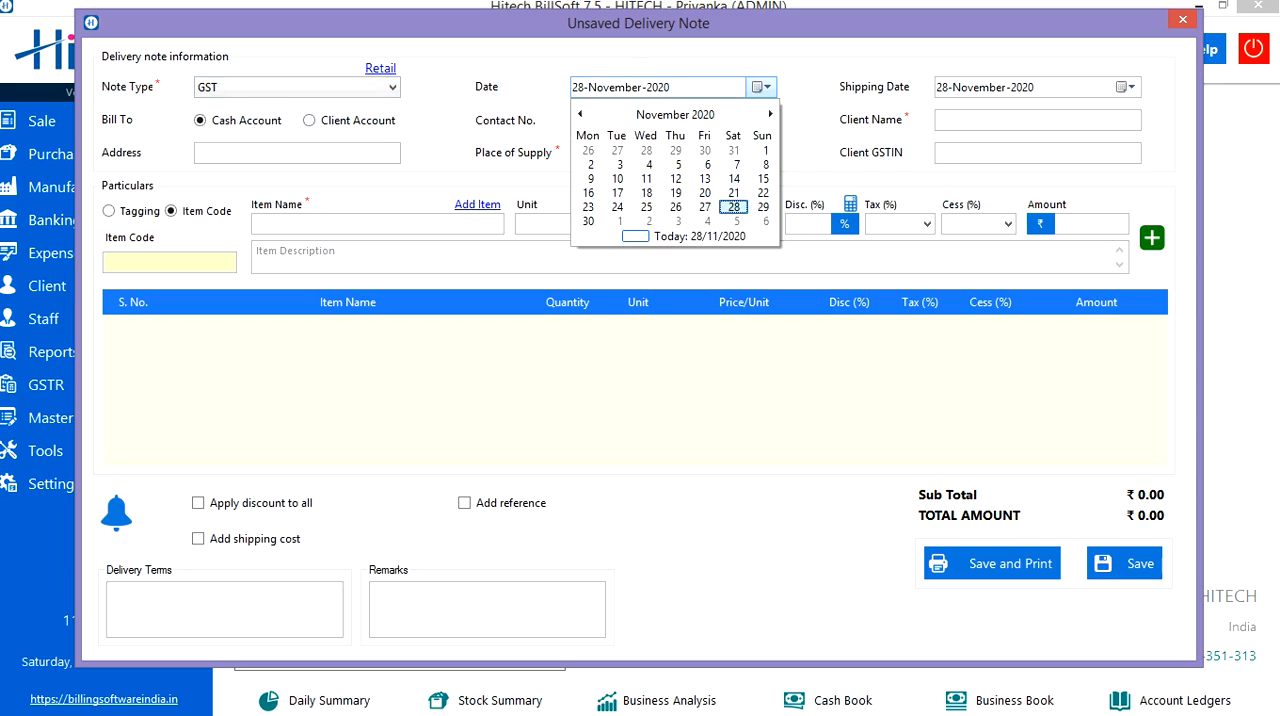
{"action": "left_click", "coordinate": [770, 114]}
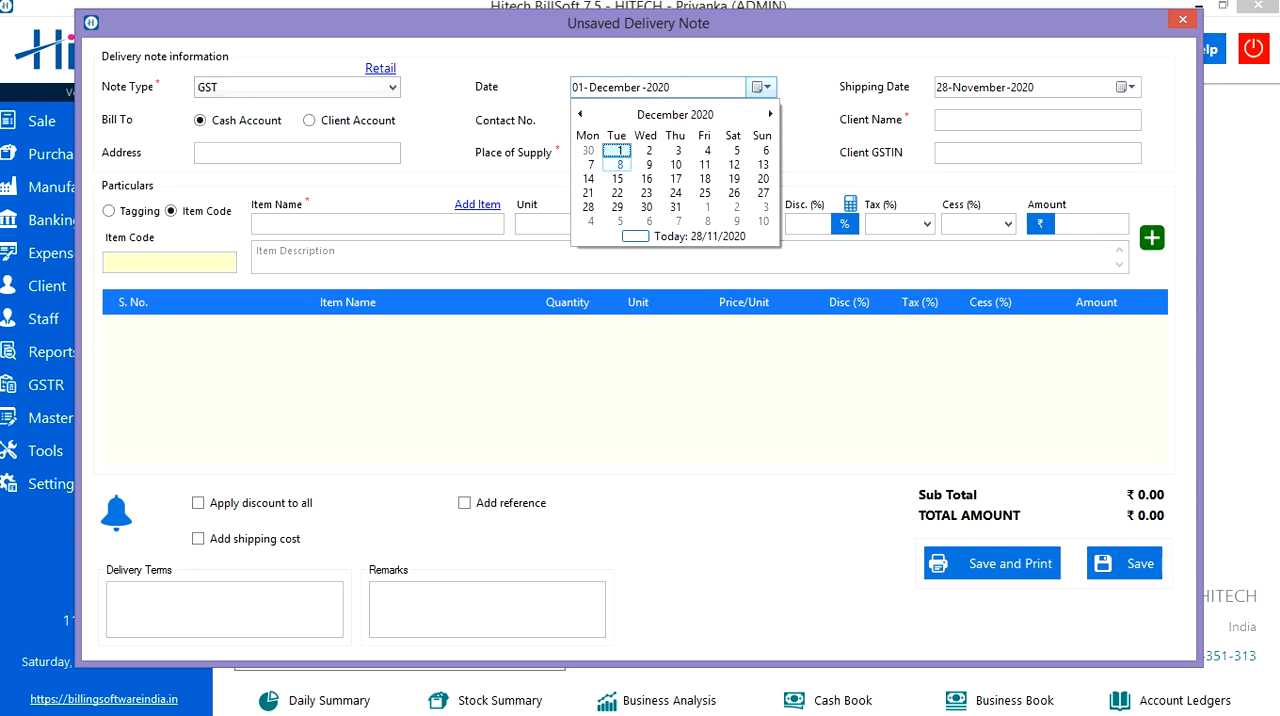
{"action": "left_click", "coordinate": [618, 150]}
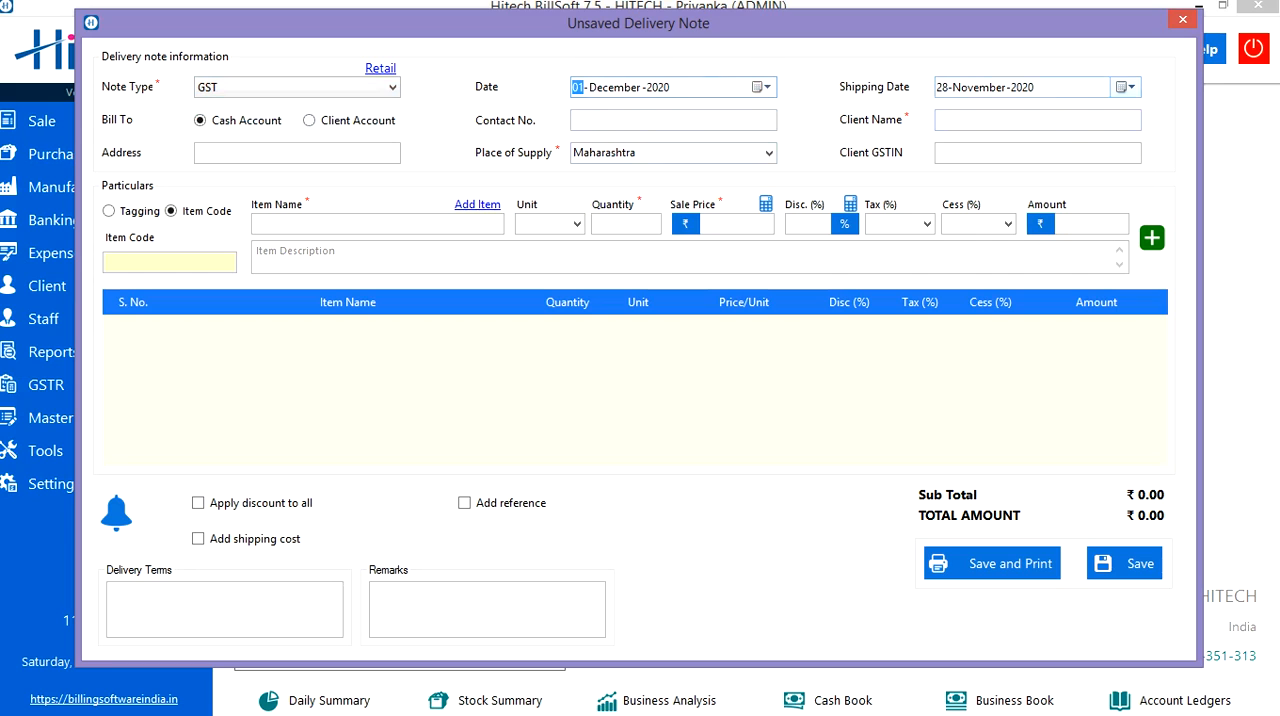
{"action": "left_click", "coordinate": [1127, 87]}
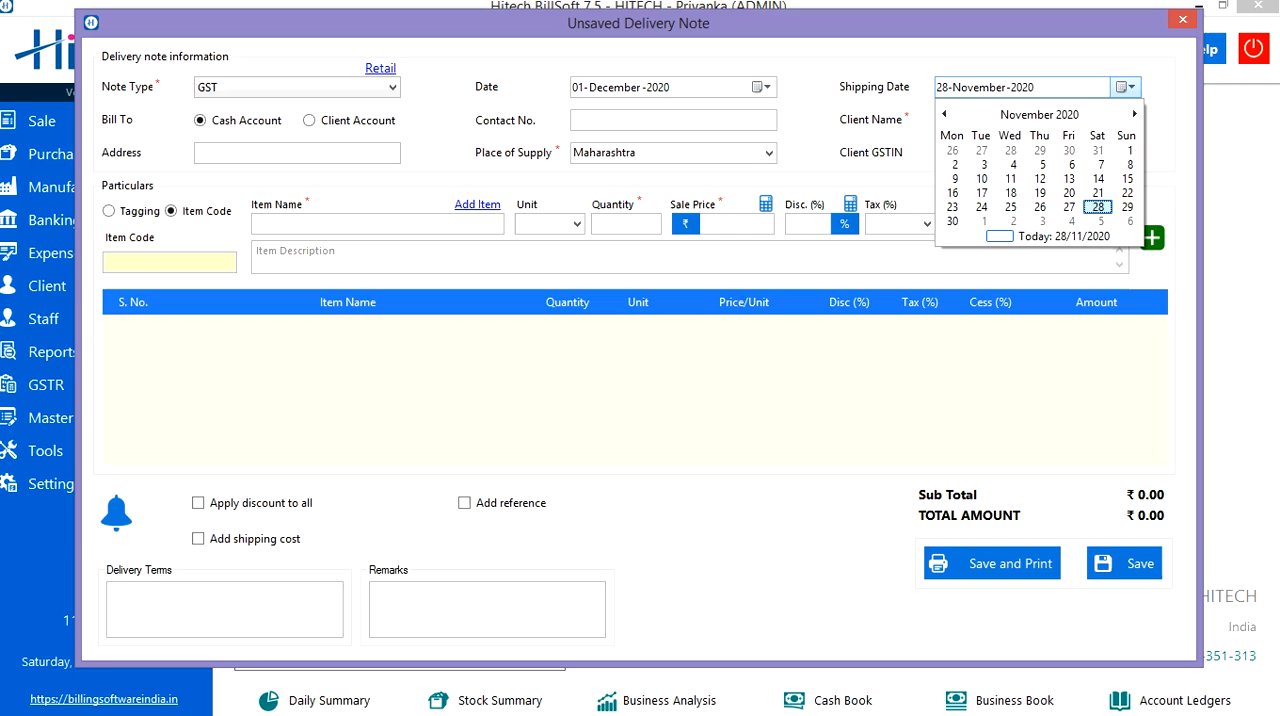
{"action": "left_click", "coordinate": [1134, 114]}
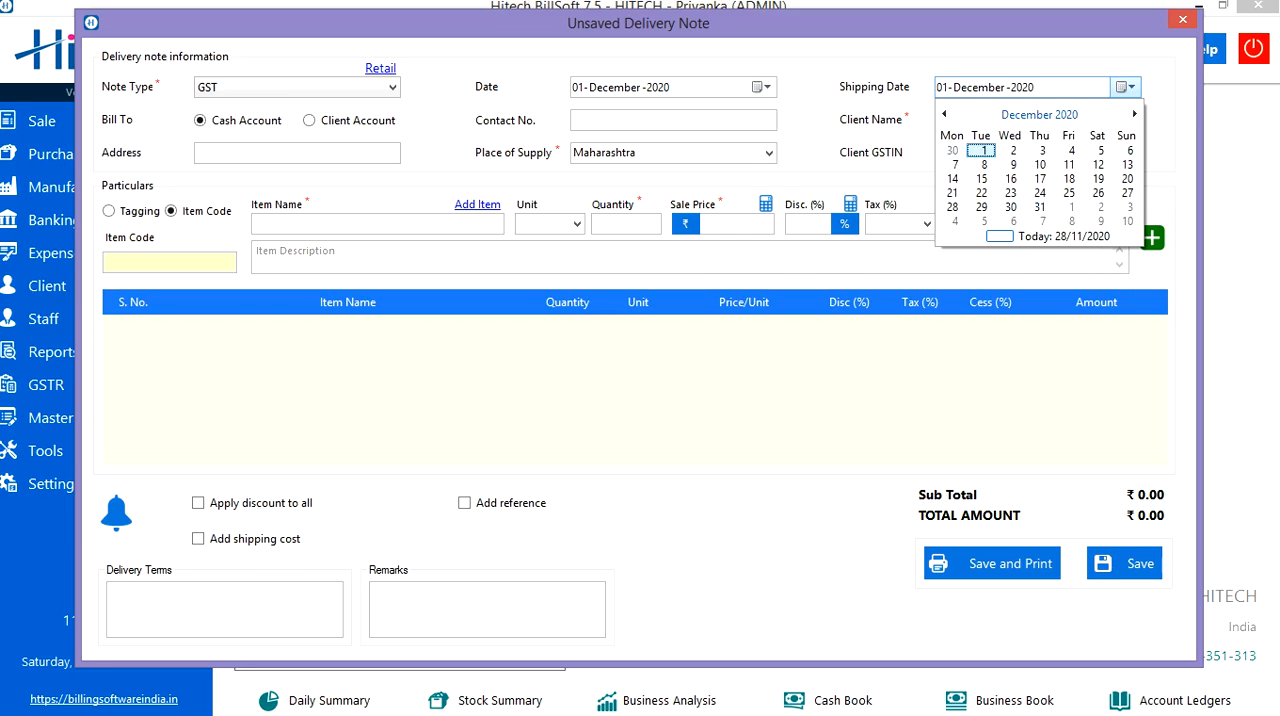
{"action": "left_click", "coordinate": [1042, 150]}
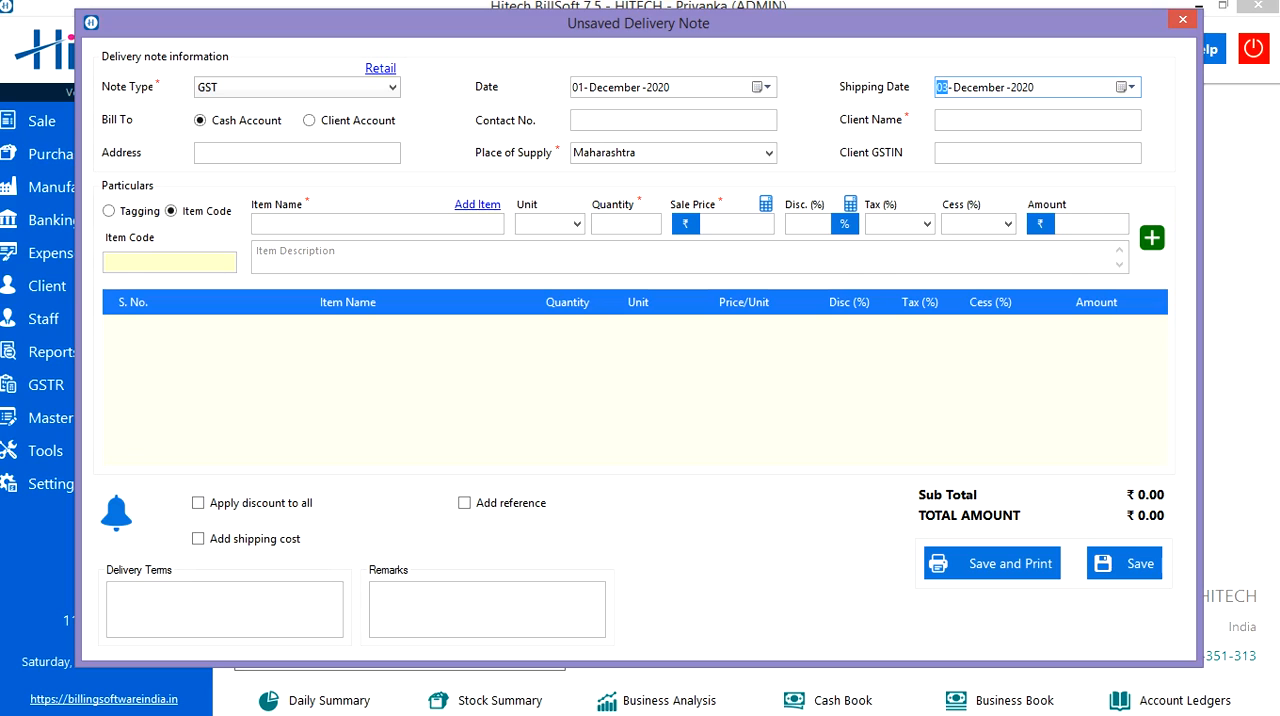
Set the place of supply to Madhya Pradesh, leaving the cash customer's contact, name, address and GSTIN fields empty.
{"action": "left_click", "coordinate": [673, 120]}
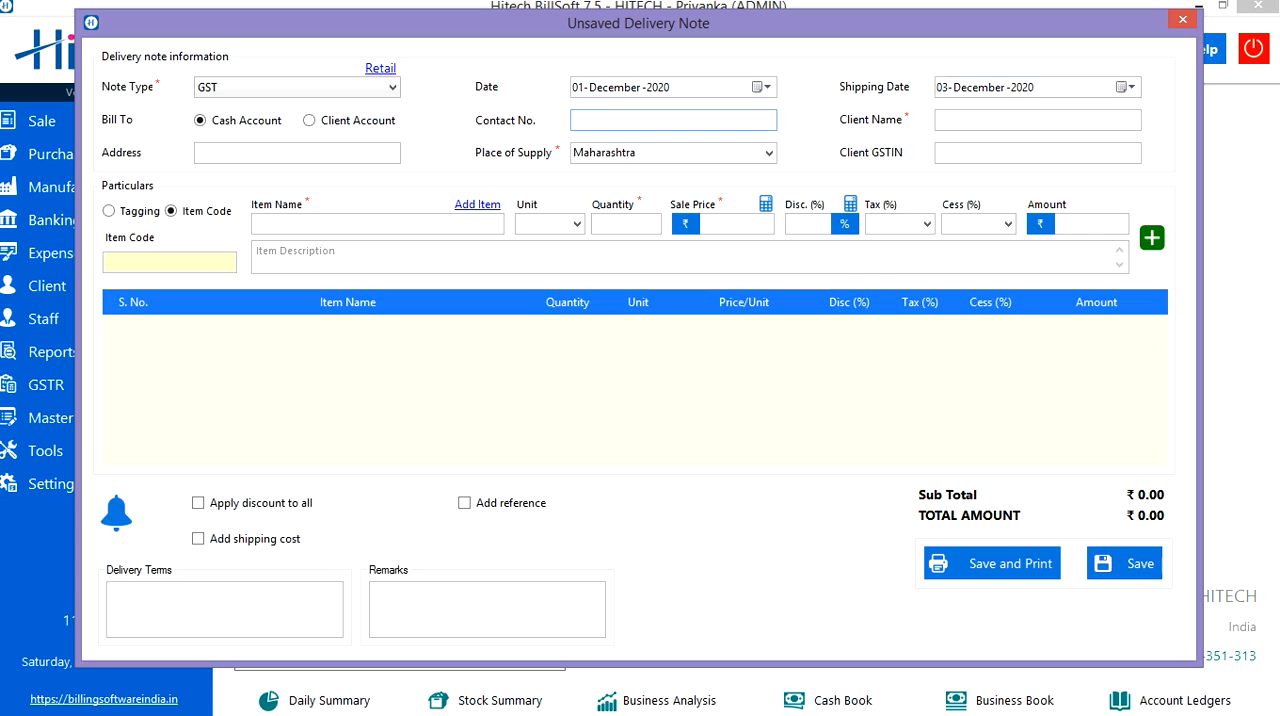
{"action": "left_click", "coordinate": [1037, 120]}
{"action": "left_click", "coordinate": [500, 257]}
{"action": "left_click", "coordinate": [297, 153]}
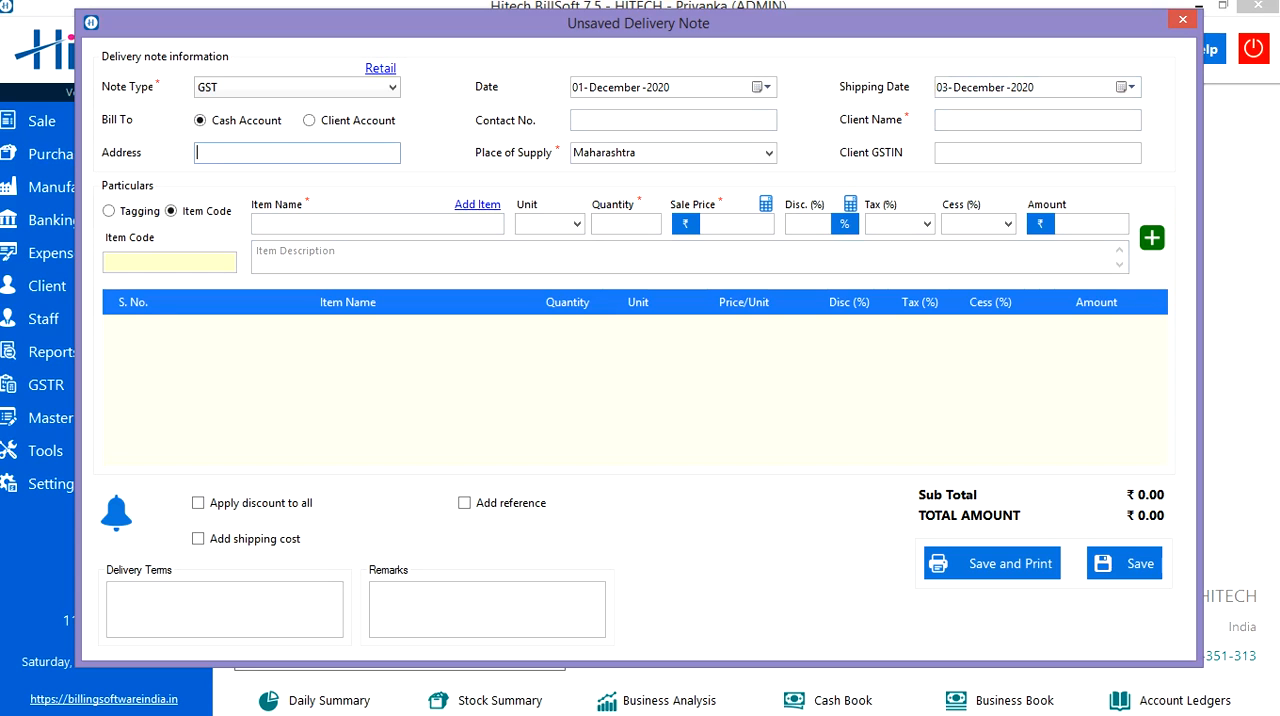
{"action": "left_click", "coordinate": [769, 153]}
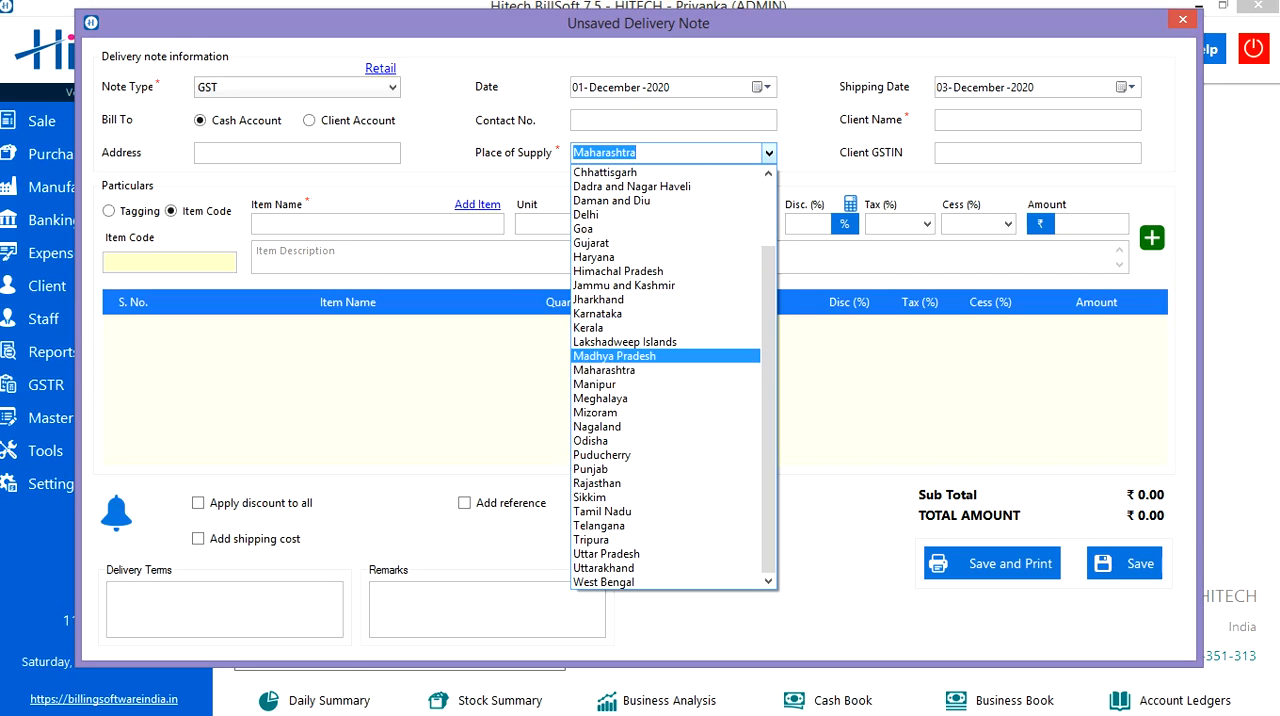
{"action": "left_click", "coordinate": [614, 356]}
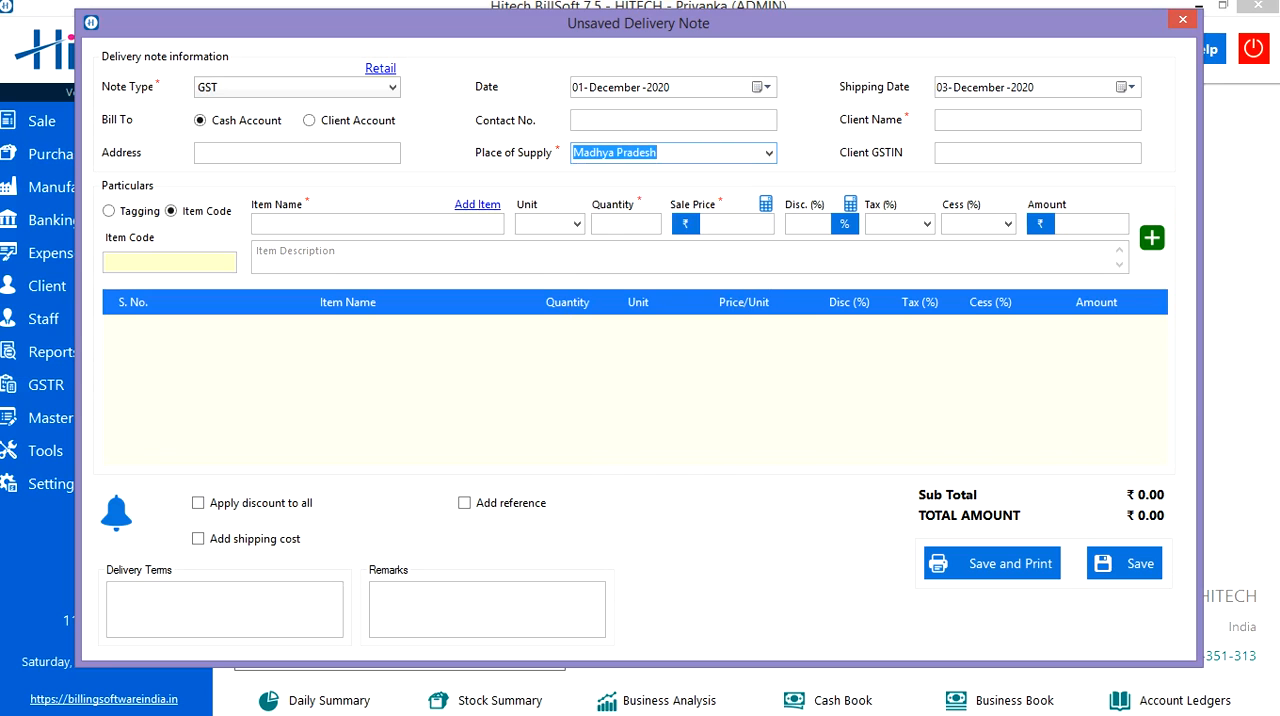
{"action": "left_click", "coordinate": [1037, 153]}
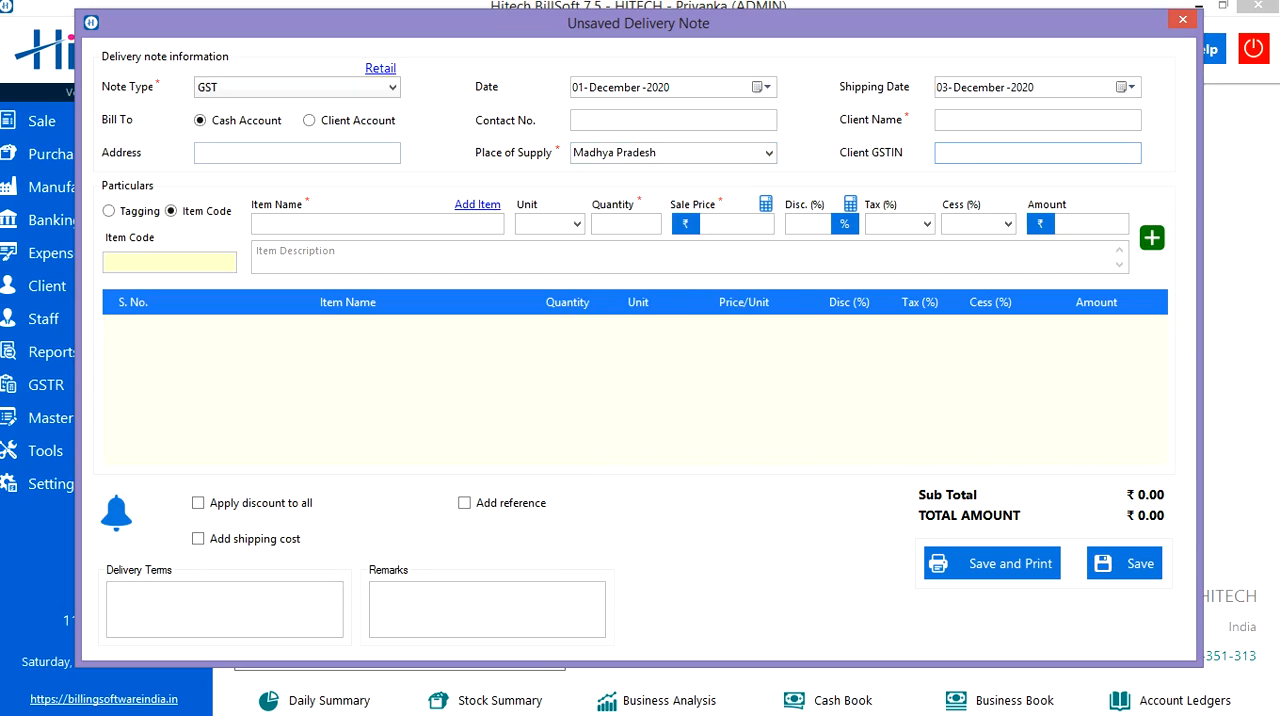
Bill the delivery note to a client account and choose the existing client's name.
{"action": "left_click", "coordinate": [310, 120]}
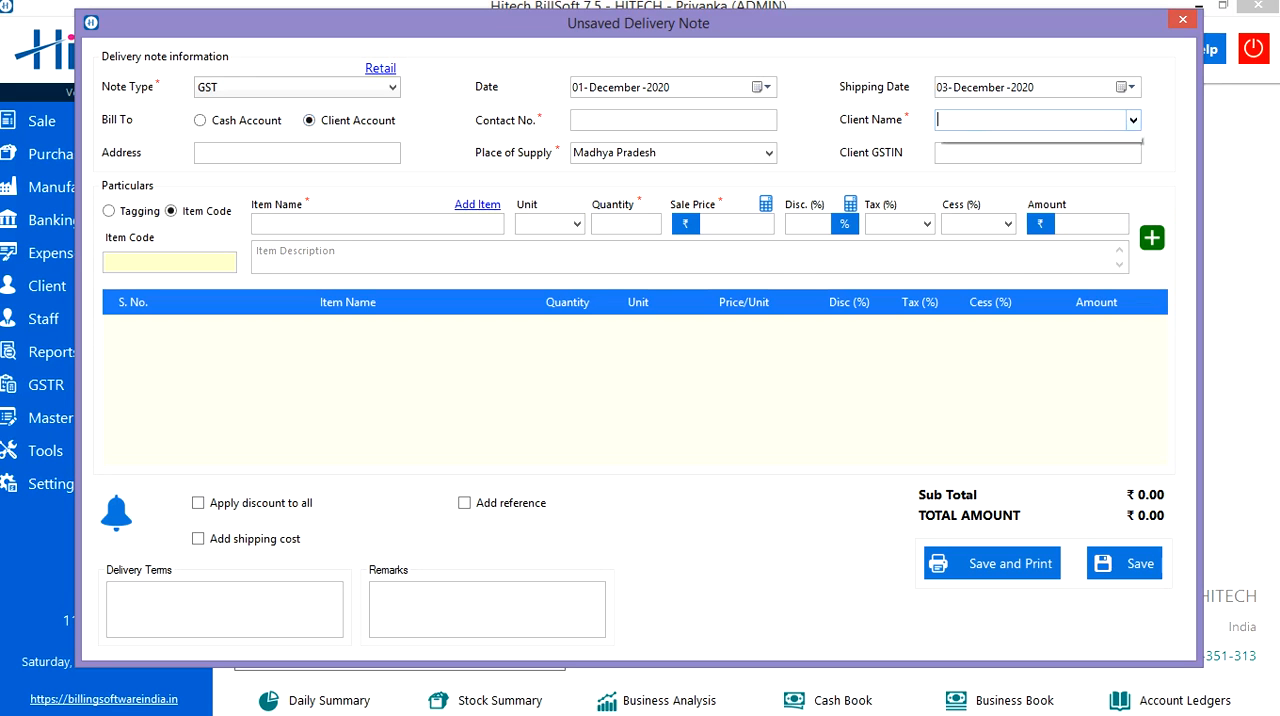
{"action": "left_click", "coordinate": [1133, 120]}
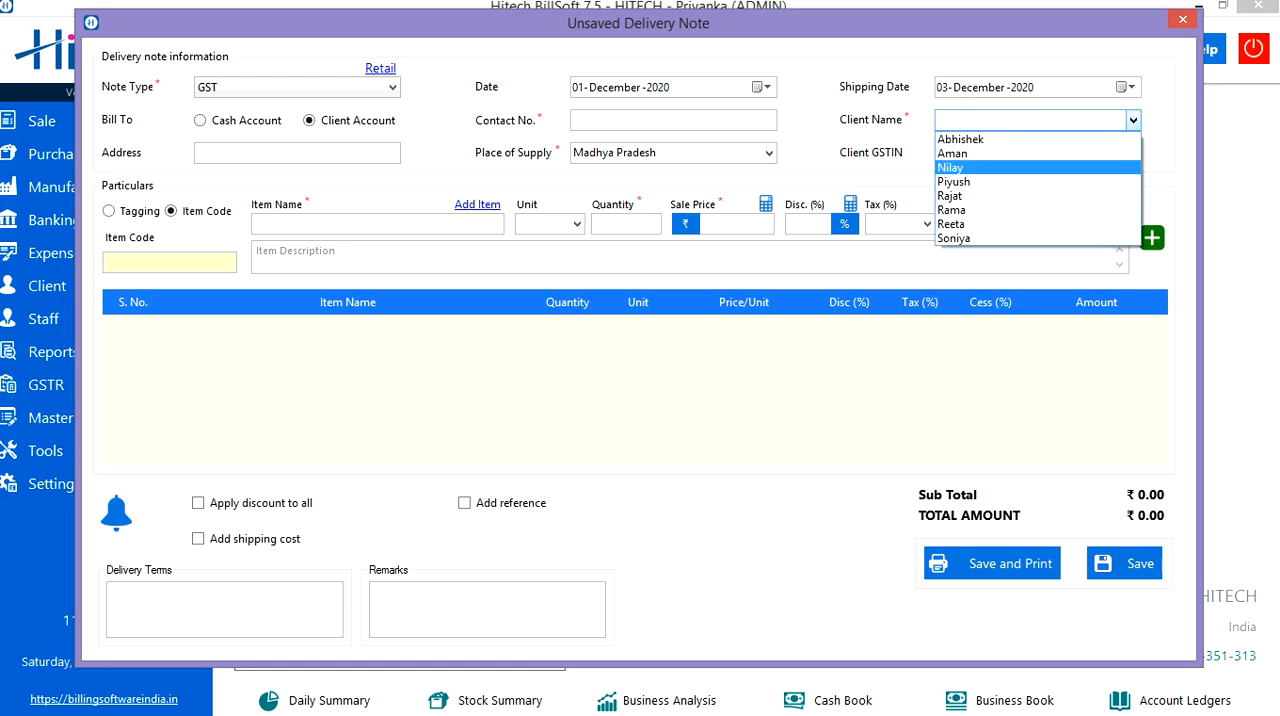
{"action": "left_click", "coordinate": [951, 168]}
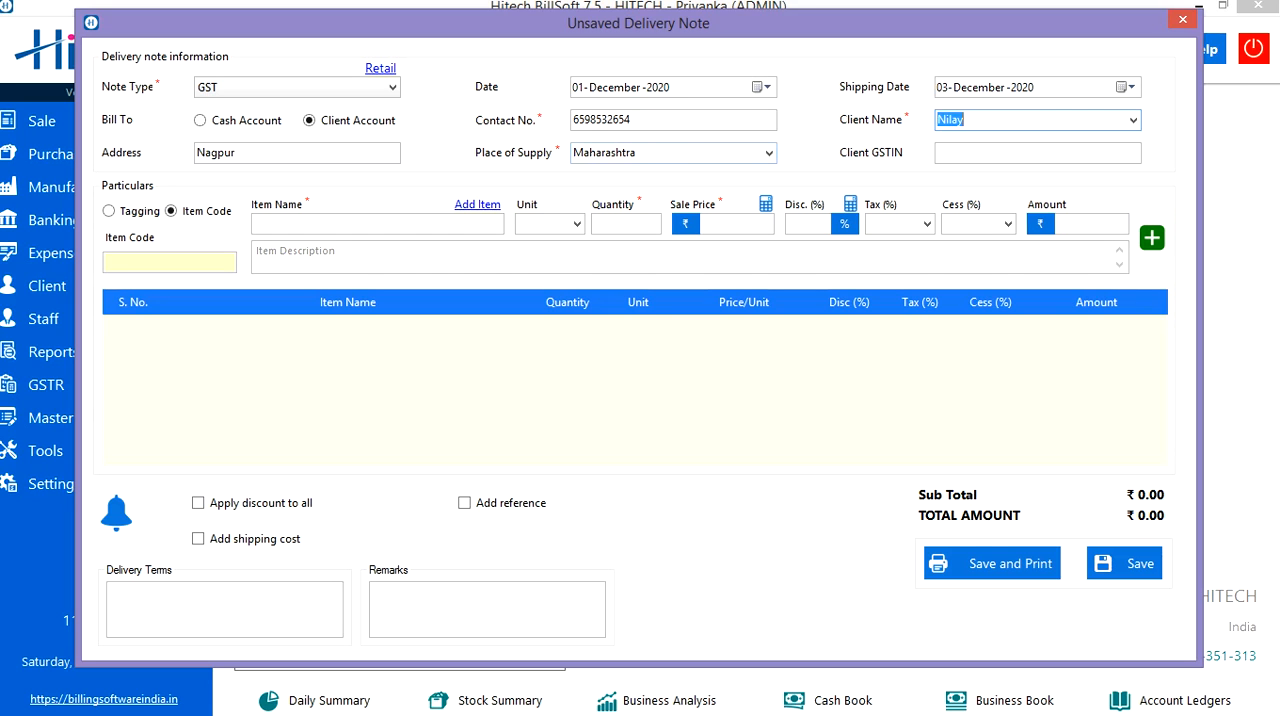
{"action": "left_click", "coordinate": [975, 153]}
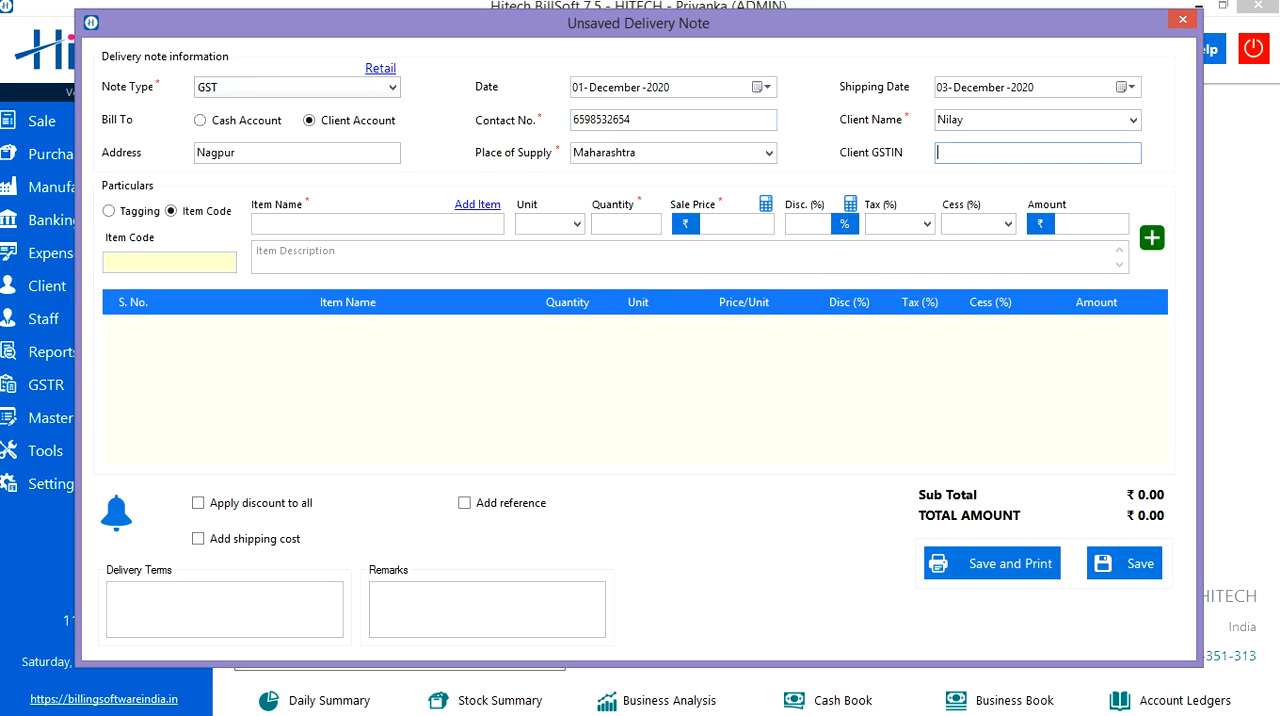
{"action": "left_click", "coordinate": [108, 211]}
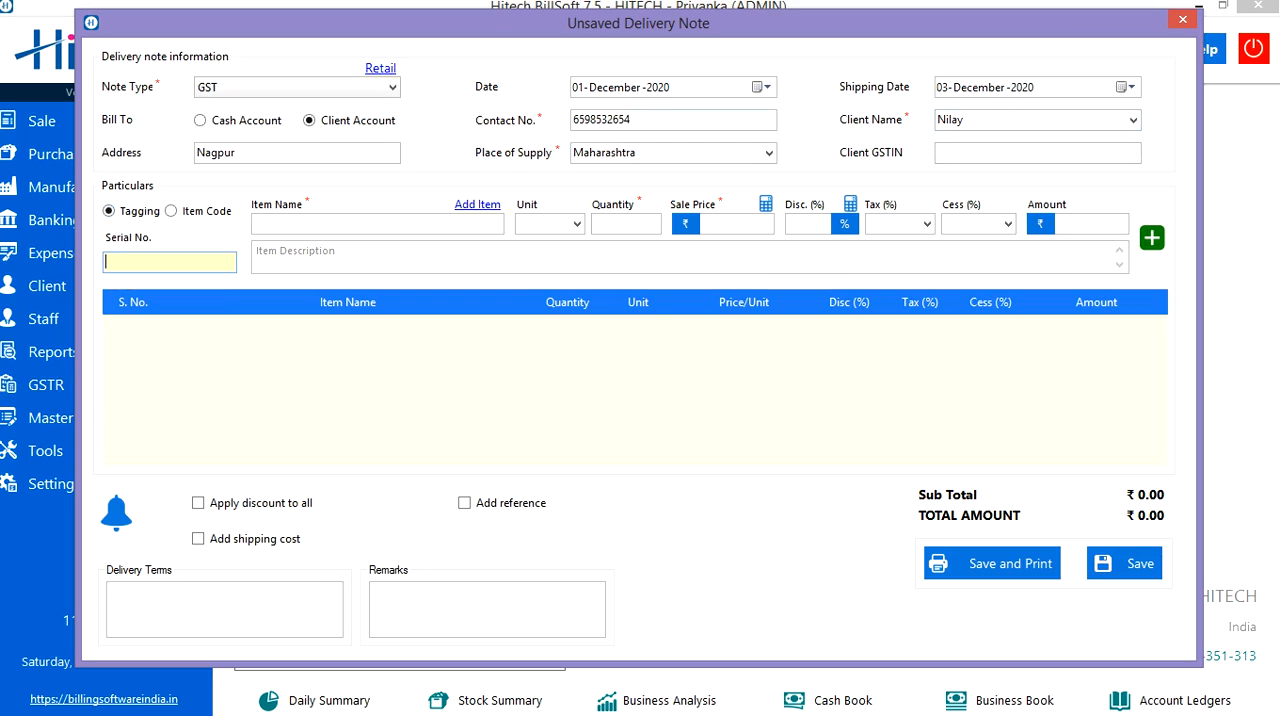
{"action": "left_click", "coordinate": [377, 224]}
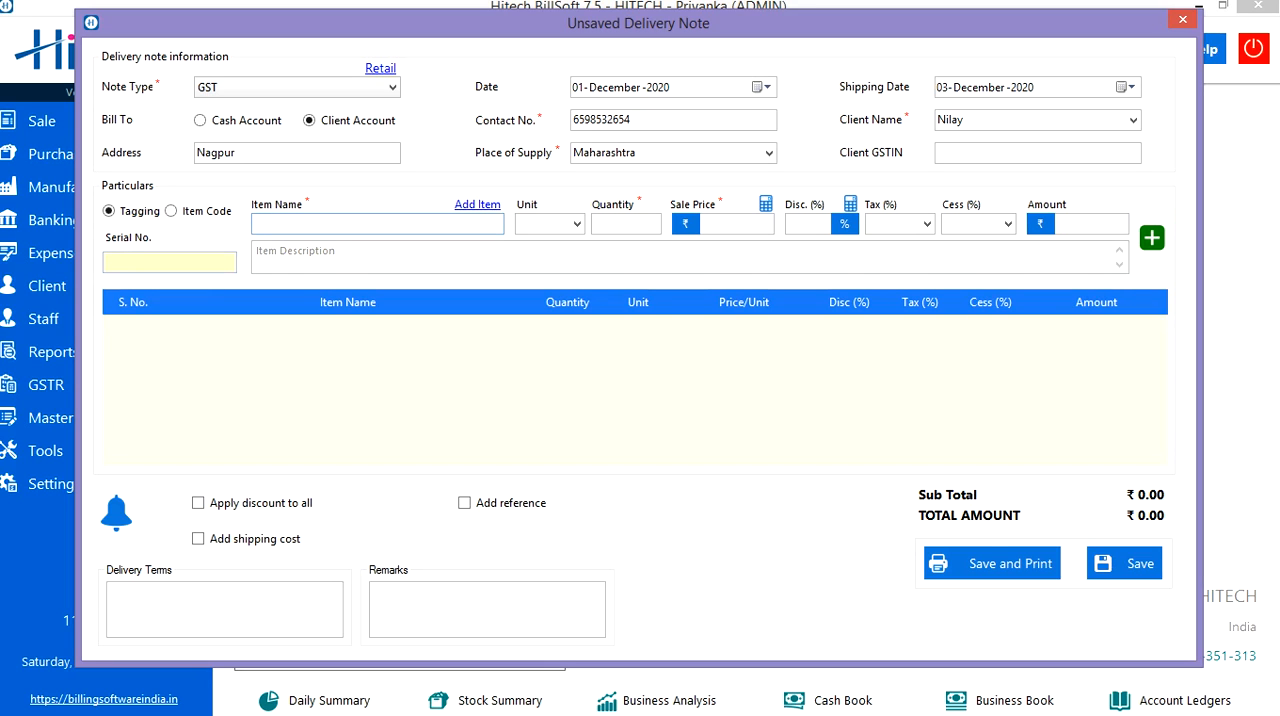
{"action": "left_click", "coordinate": [171, 211]}
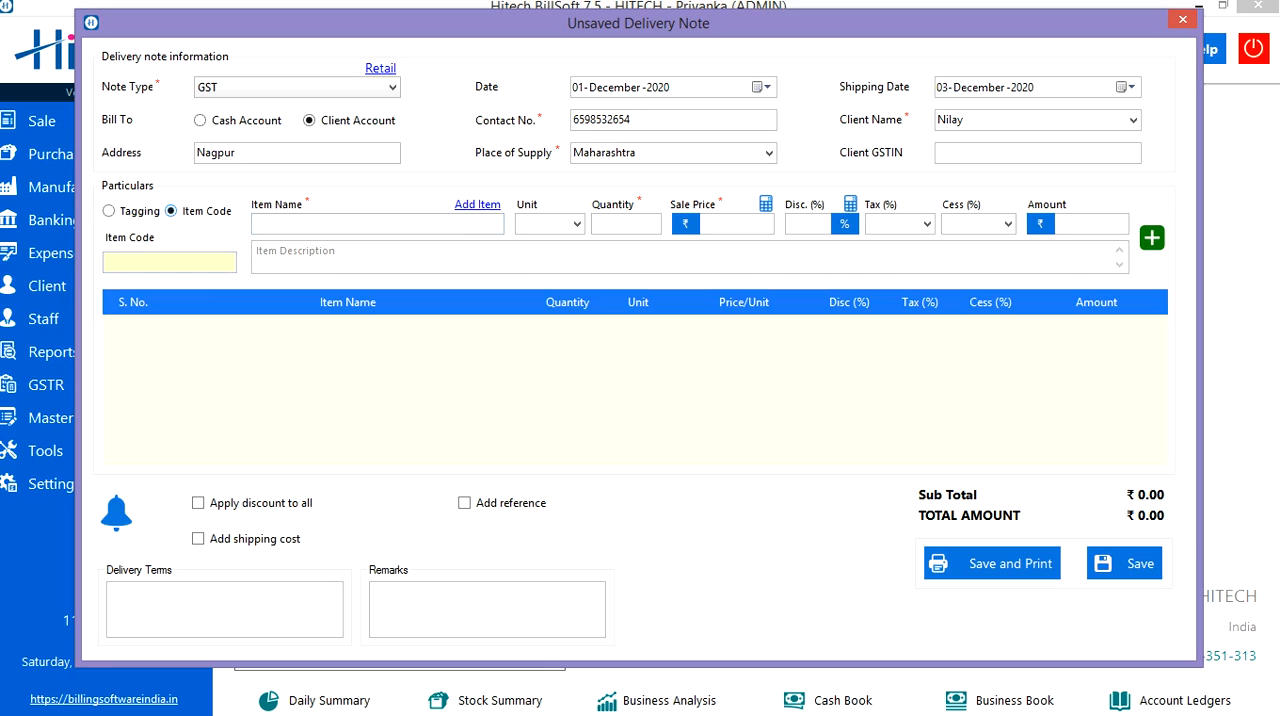
Load the product into the item line by its item code 1.
{"action": "left_click", "coordinate": [170, 262]}
{"action": "type", "text": "1"}
{"action": "key", "text": "Return"}
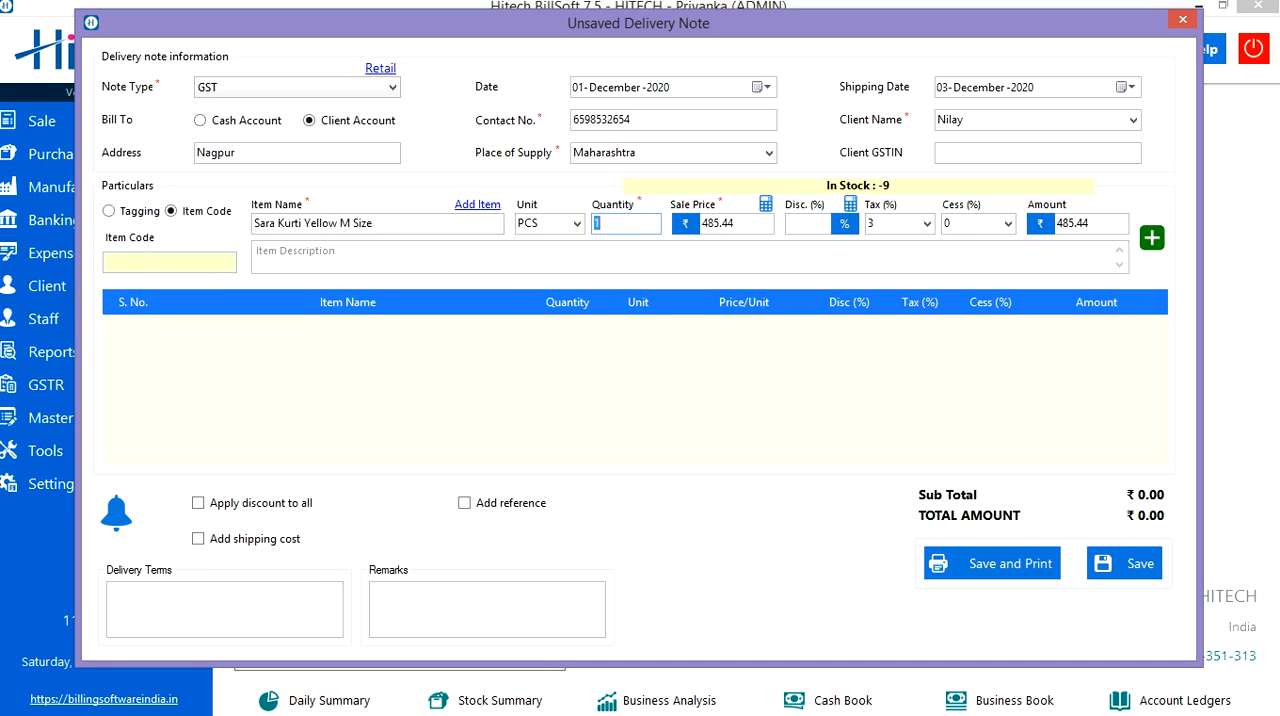
Clear the item name, search for "sa" and choose Sara Kurti Yellow M Size.
{"action": "left_click", "coordinate": [376, 223]}
{"action": "key", "text": "BackSpace"}
{"action": "key", "text": "BackSpace"}
{"action": "key", "text": "BackSpace"}
{"action": "key", "text": "BackSpace"}
{"action": "key", "text": "BackSpace"}
{"action": "key", "text": "BackSpace"}
{"action": "key", "text": "BackSpace"}
{"action": "key", "text": "BackSpace"}
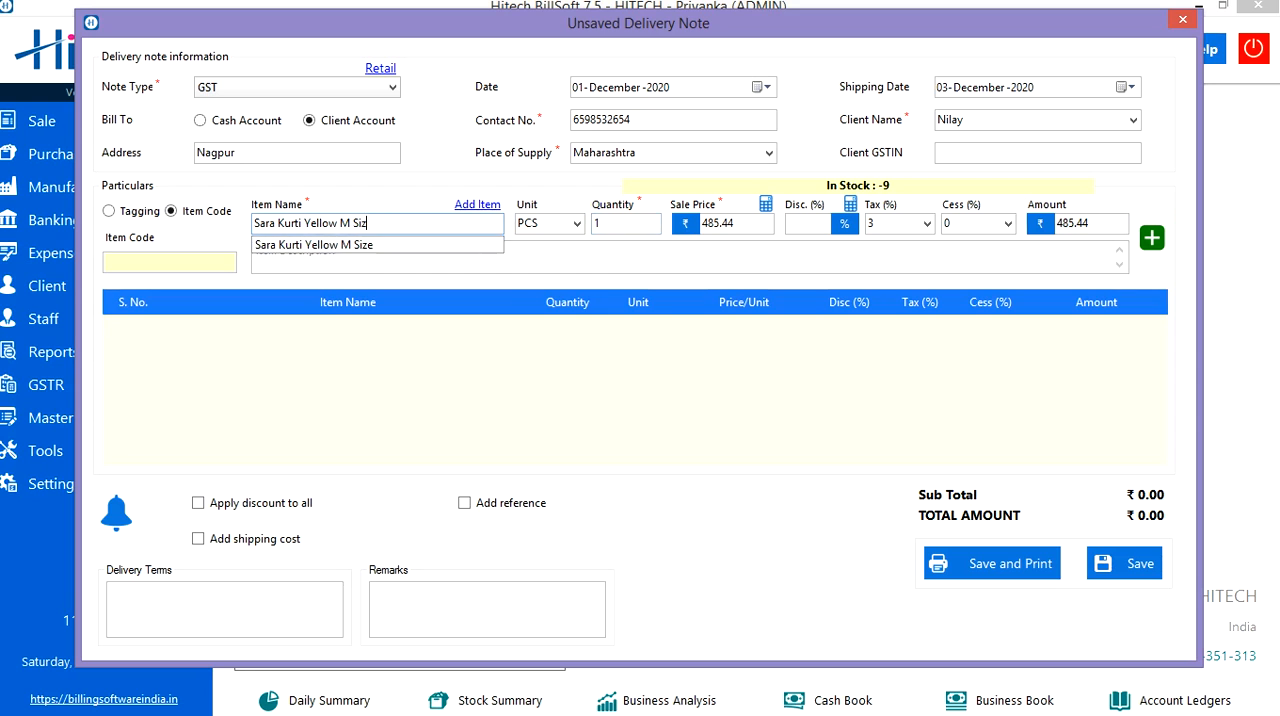
{"action": "key", "text": "BackSpace"}
{"action": "key", "text": "BackSpace"}
{"action": "key", "text": "BackSpace"}
{"action": "key", "text": "BackSpace"}
{"action": "key", "text": "BackSpace"}
{"action": "key", "text": "BackSpace"}
{"action": "key", "text": "BackSpace"}
{"action": "key", "text": "BackSpace"}
{"action": "key", "text": "BackSpace"}
{"action": "key", "text": "BackSpace"}
{"action": "key", "text": "BackSpace"}
{"action": "key", "text": "BackSpace"}
{"action": "key", "text": "BackSpace"}
{"action": "key", "text": "BackSpace"}
{"action": "key", "text": "BackSpace"}
{"action": "key", "text": "BackSpace"}
{"action": "type", "text": "sa"}
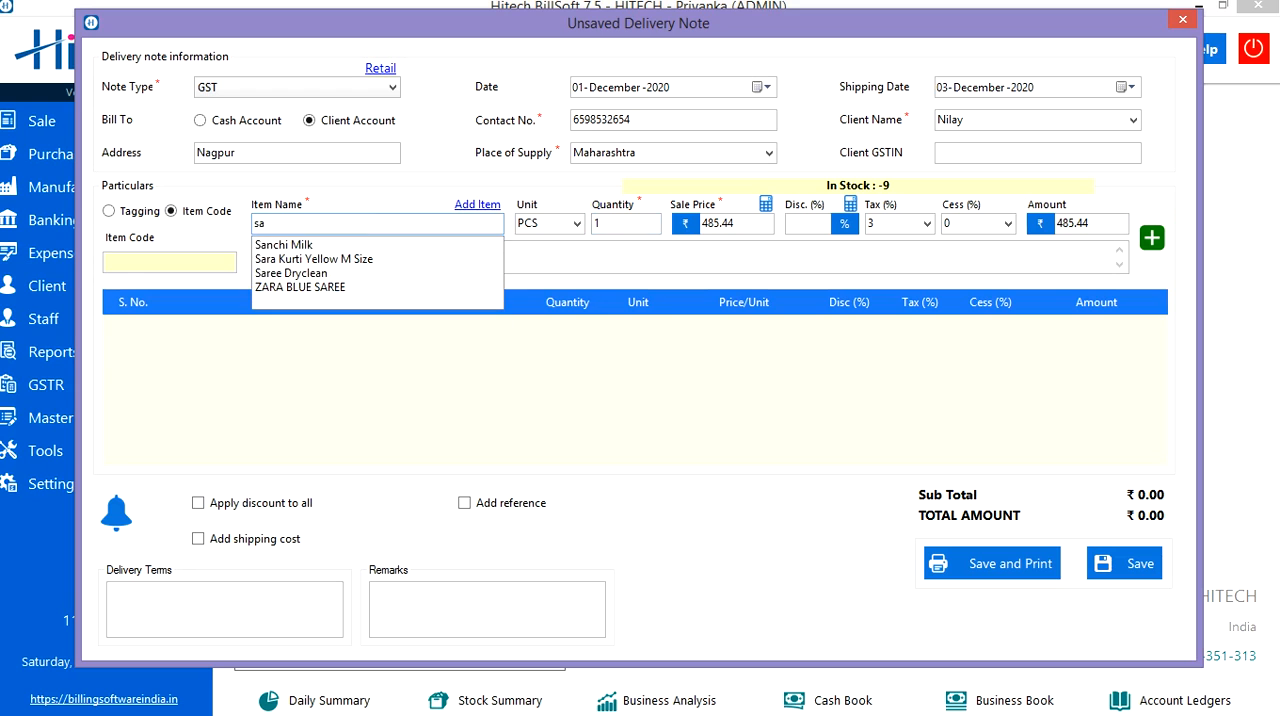
{"action": "key", "text": "Down"}
{"action": "key", "text": "Return"}
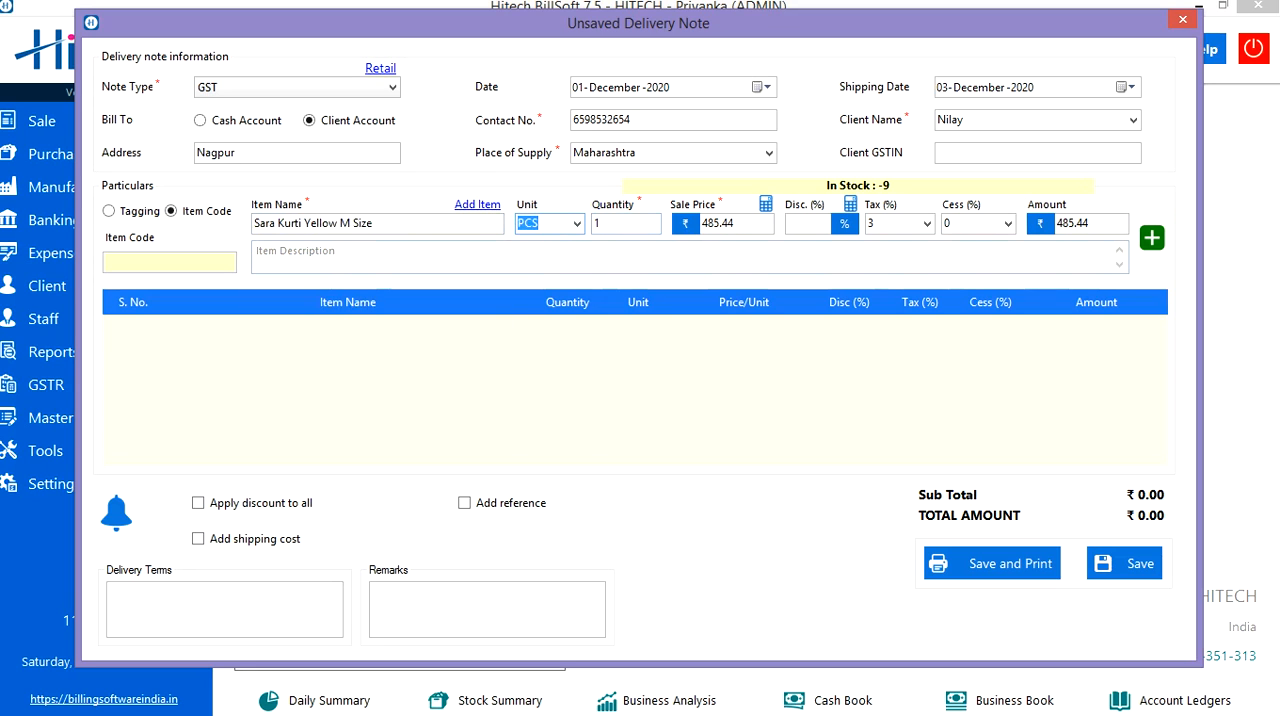
Examine the list of available units and the form for adding a new product, closing both without changes.
{"action": "left_click", "coordinate": [577, 224]}
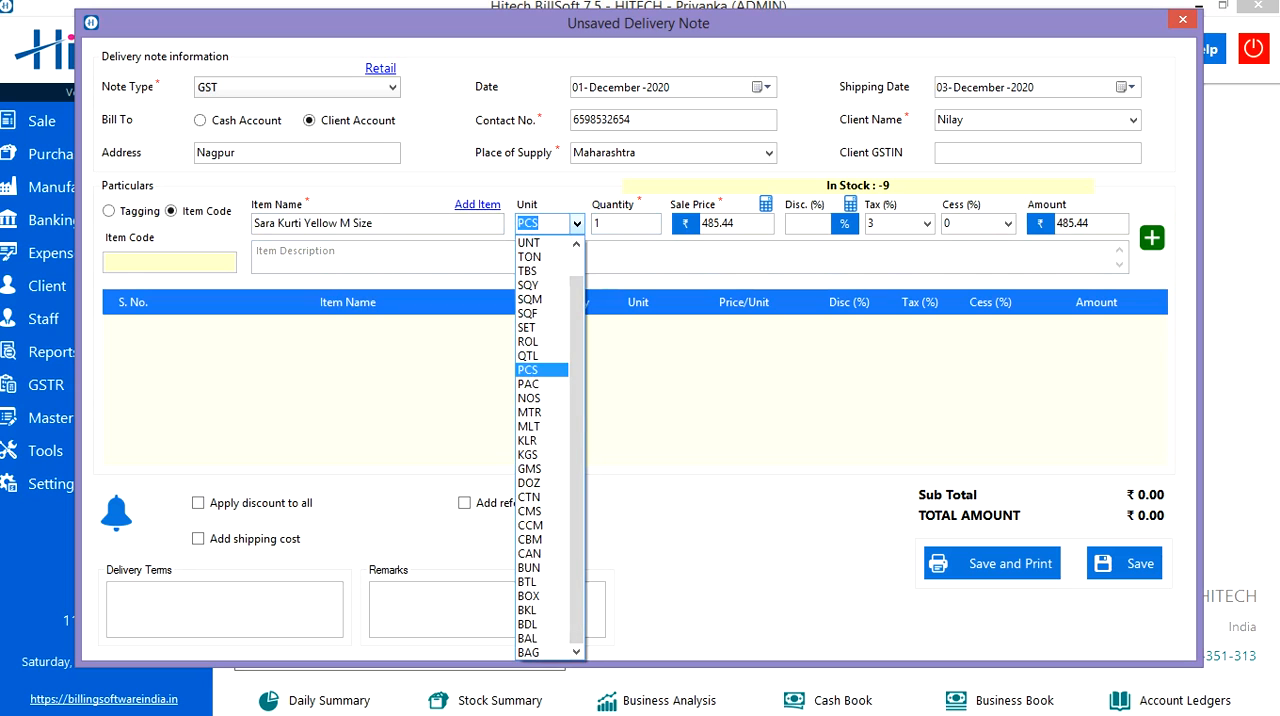
{"action": "key", "text": "Up"}
{"action": "key", "text": "Up"}
{"action": "key", "text": "Up"}
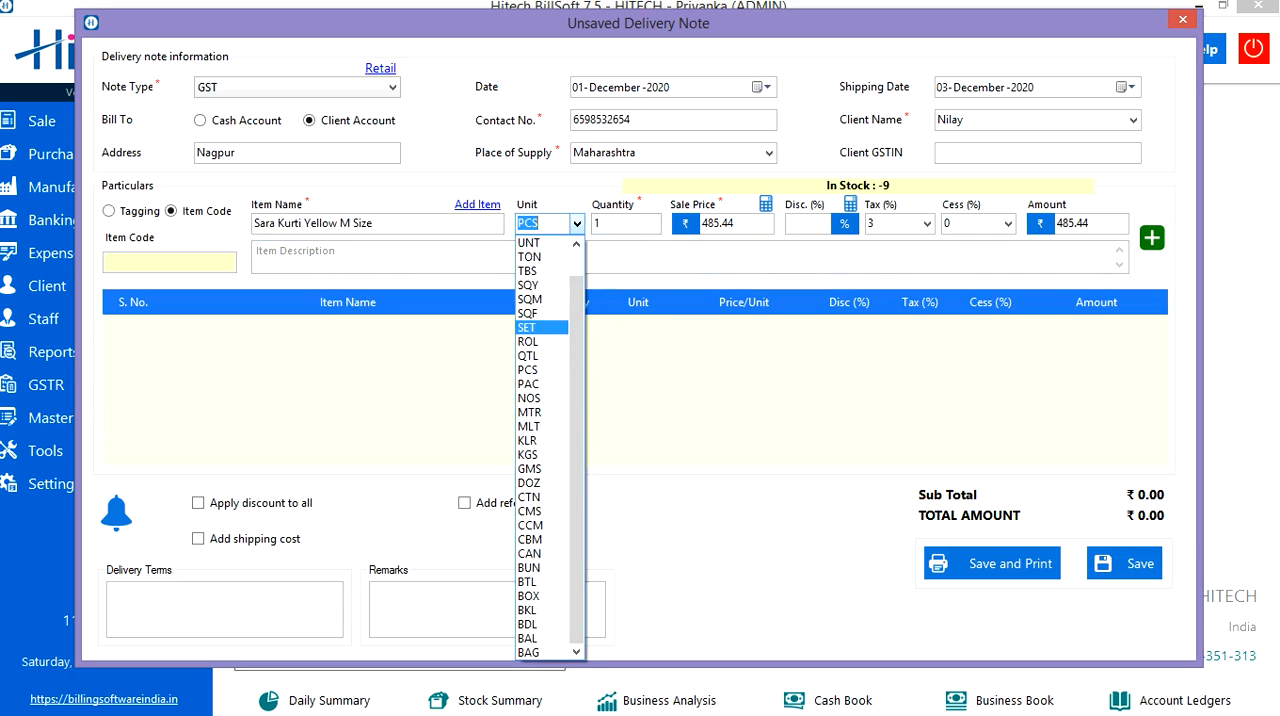
{"action": "key", "text": "Up"}
{"action": "key", "text": "Up"}
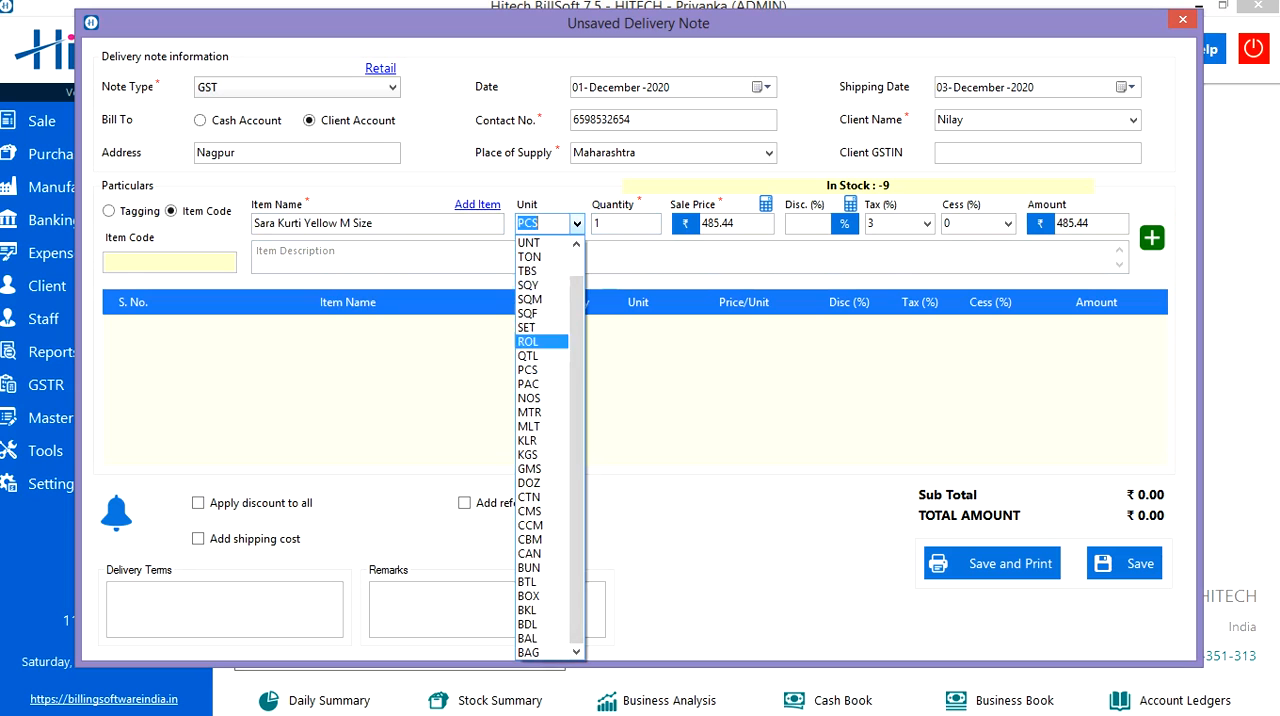
{"action": "key", "text": "Escape"}
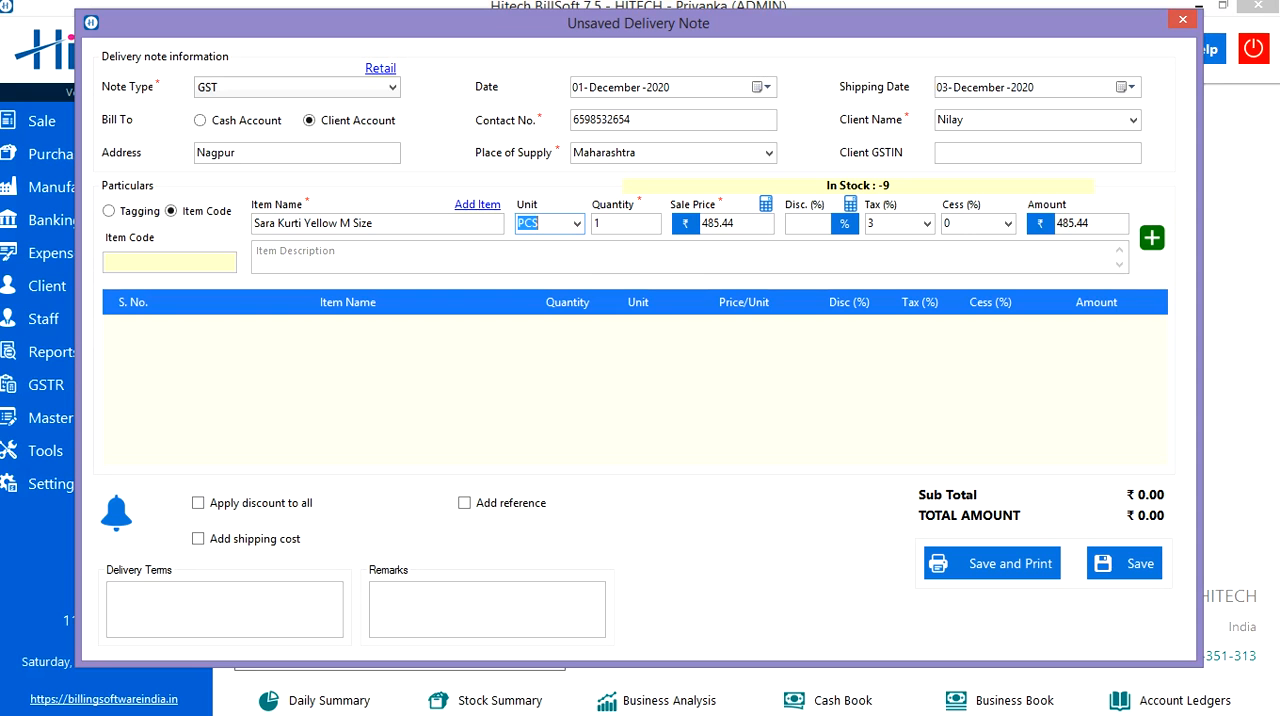
{"action": "left_click", "coordinate": [477, 204]}
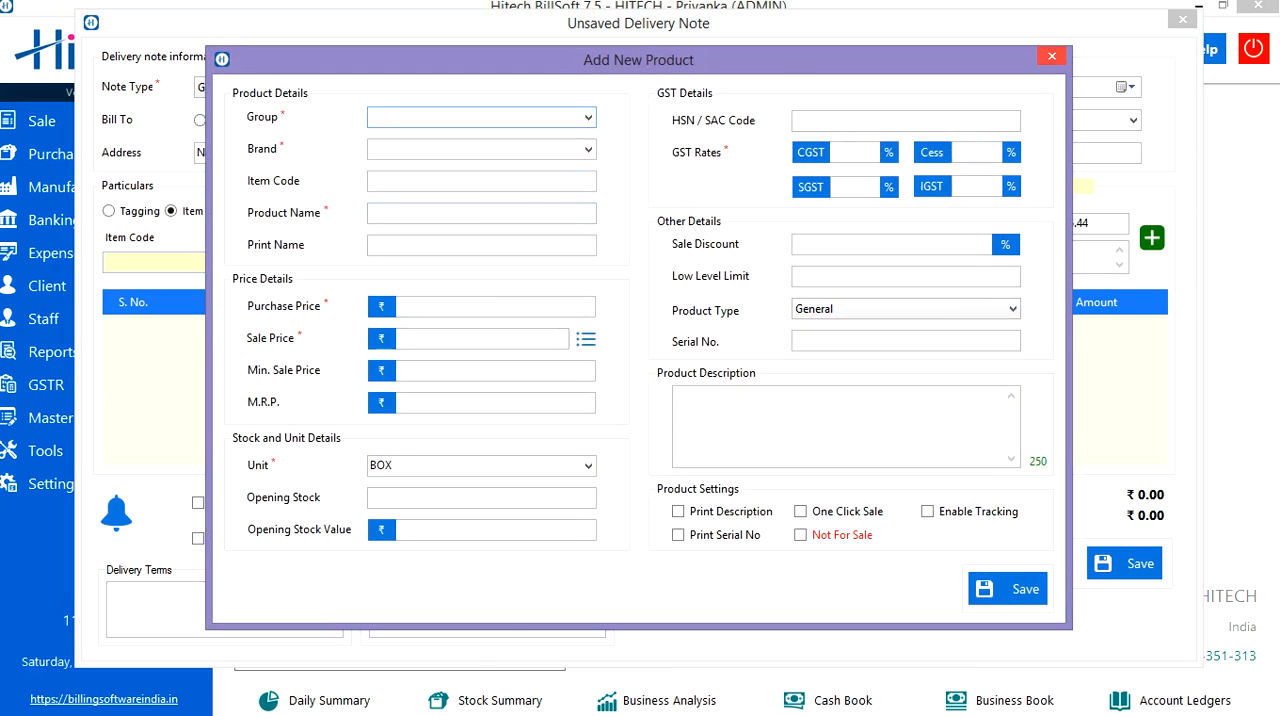
{"action": "key", "text": "Escape"}
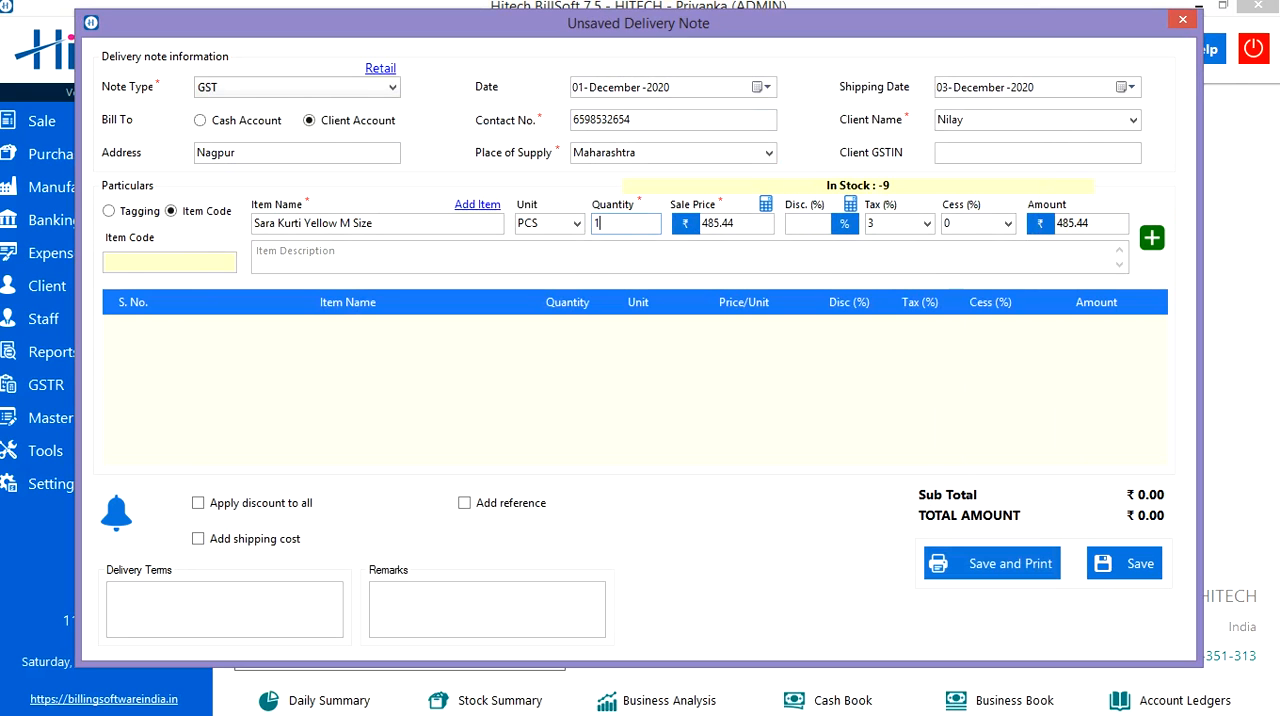
Set the item's quantity to 2.
{"action": "key", "text": "BackSpace"}
{"action": "type", "text": "2"}
{"action": "left_click", "coordinate": [735, 223]}
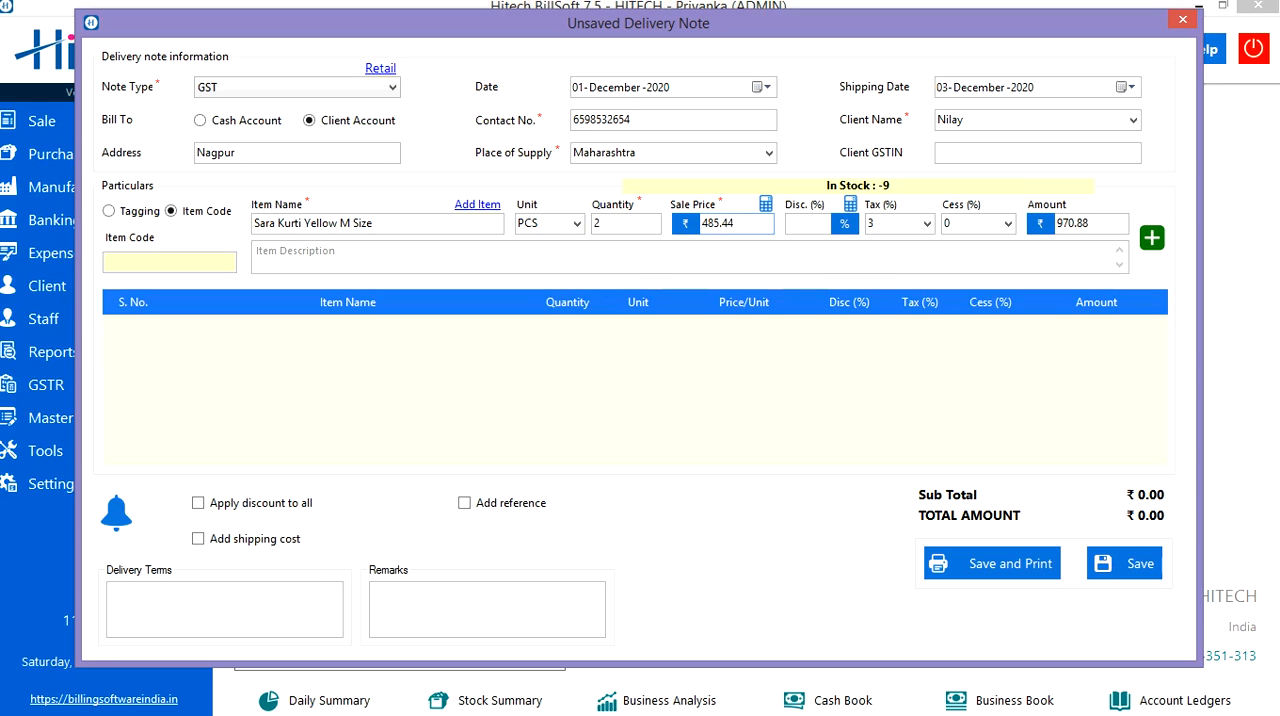
Calculate the item's sale price from 500 with the 4% deduction turned off.
{"action": "left_click", "coordinate": [766, 204]}
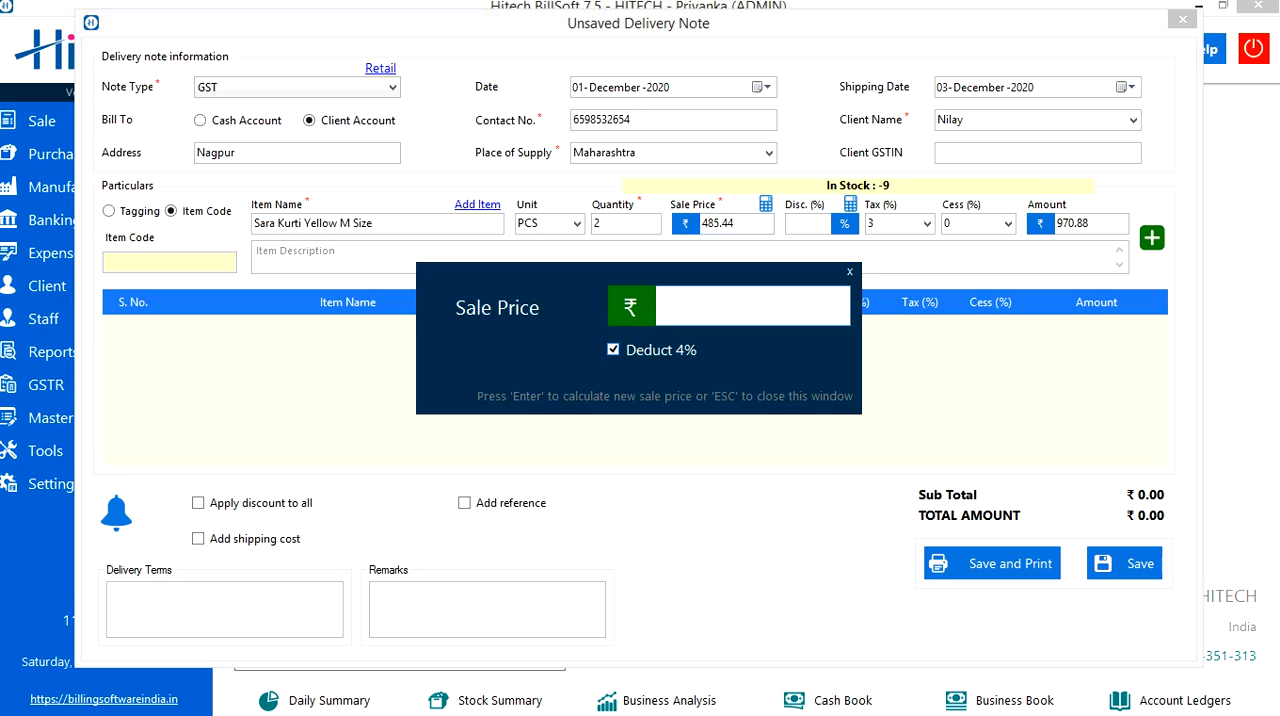
{"action": "left_click", "coordinate": [613, 349]}
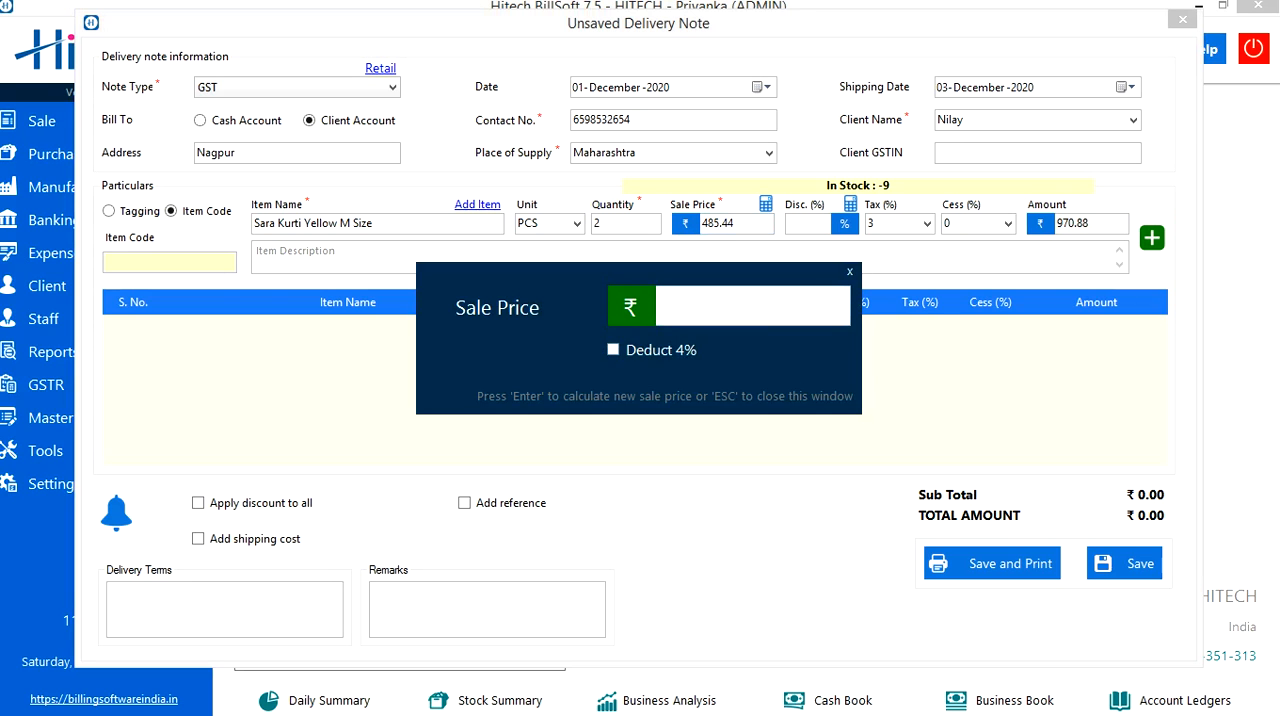
{"action": "type", "text": "500"}
{"action": "key", "text": "Return"}
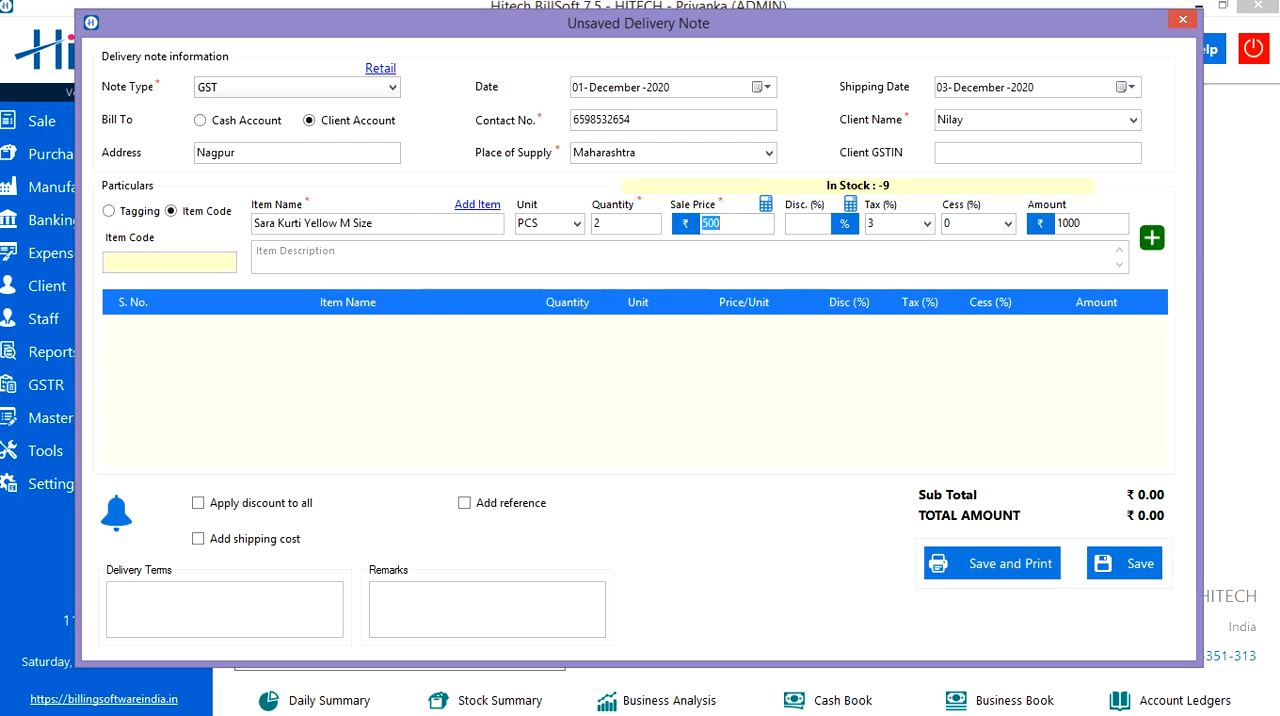
Calculate the item's discount percentage from a discount amount of 20.
{"action": "left_click", "coordinate": [720, 223]}
{"action": "left_click", "coordinate": [808, 224]}
{"action": "type", "text": "2"}
{"action": "key", "text": "BackSpace"}
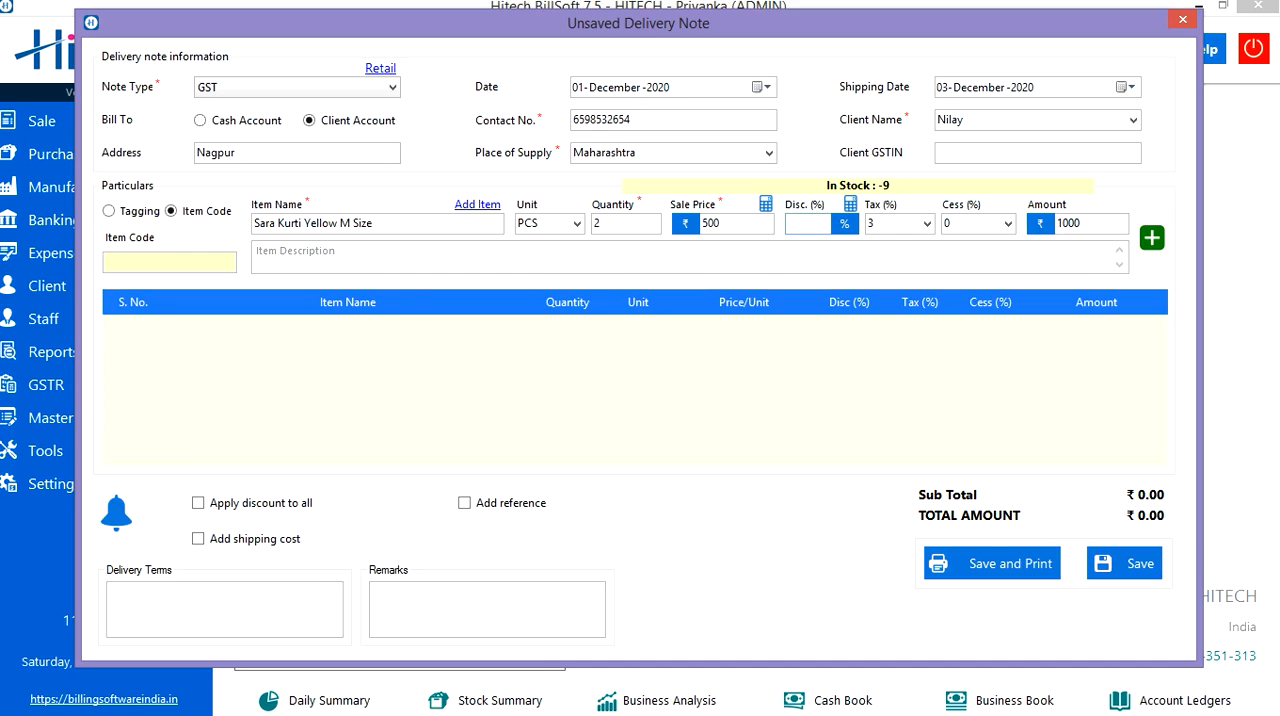
{"action": "key", "text": "space"}
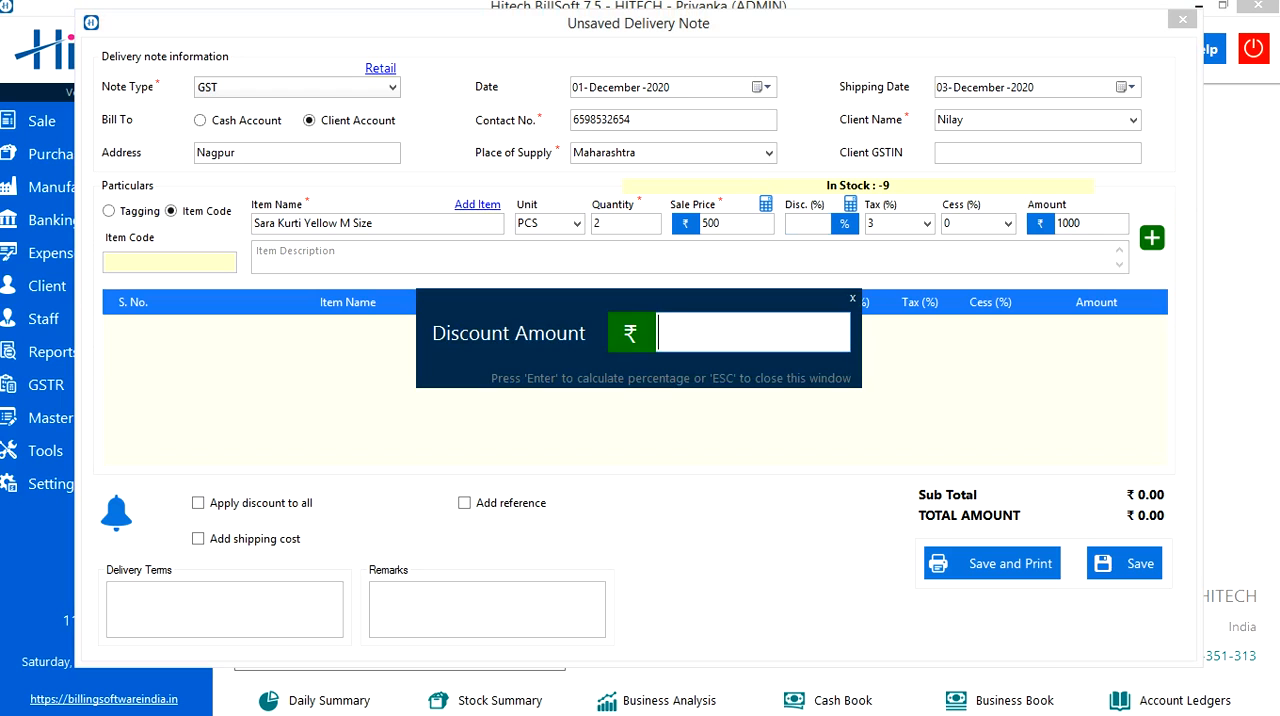
{"action": "type", "text": "20"}
{"action": "key", "text": "Return"}
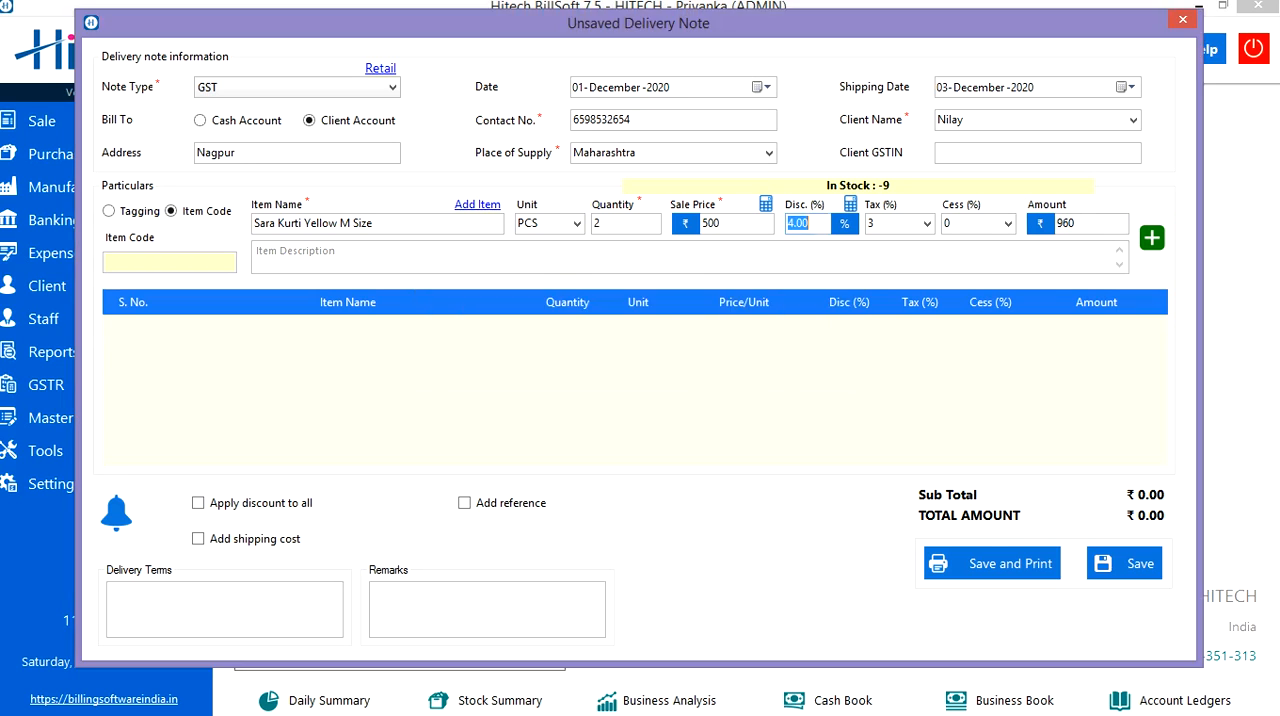
Set the item's tax to 3% and add the item line to the delivery note.
{"action": "left_click", "coordinate": [809, 223]}
{"action": "key", "text": "Tab"}
{"action": "type", "text": "3"}
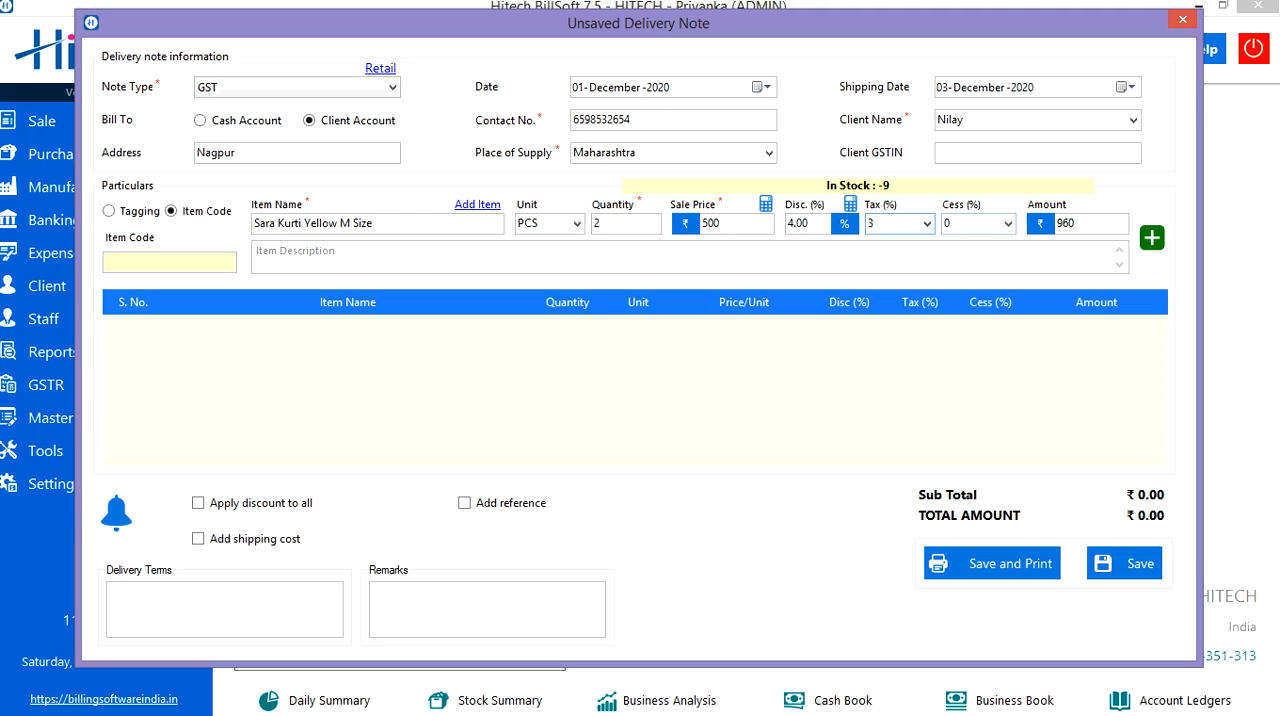
{"action": "key", "text": "Tab"}
{"action": "key", "text": "Tab"}
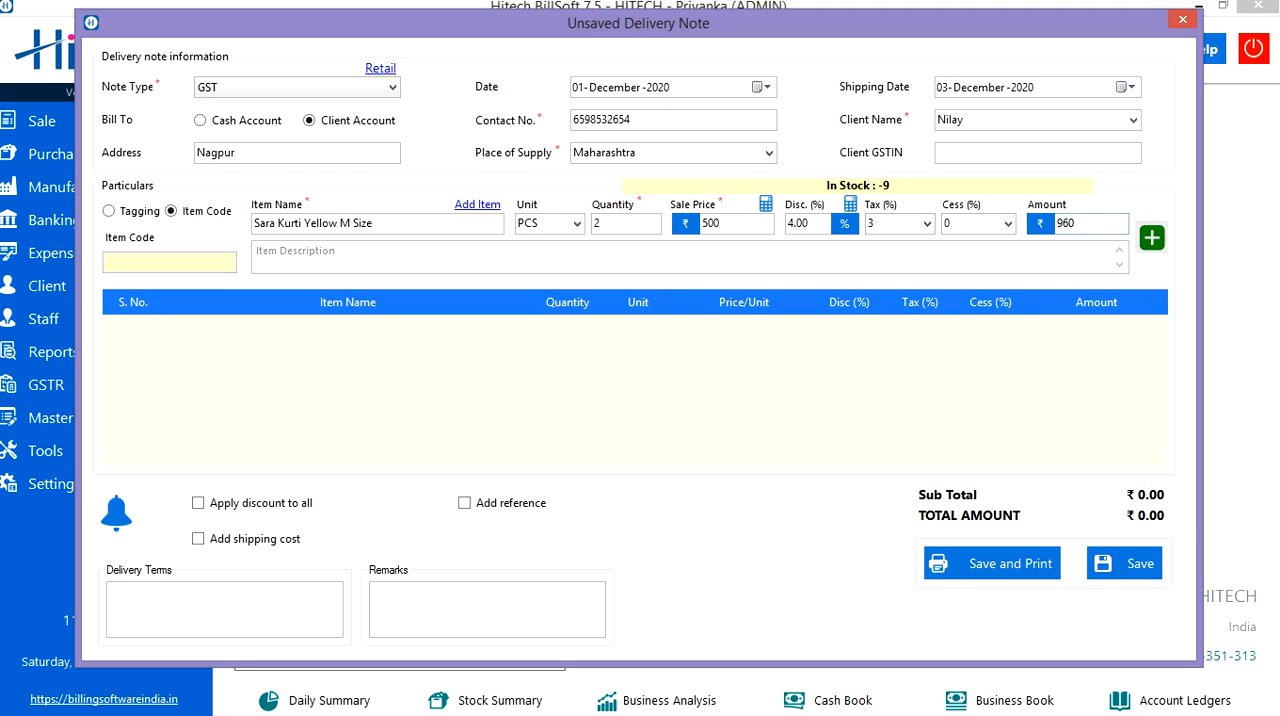
{"action": "left_click", "coordinate": [1151, 237]}
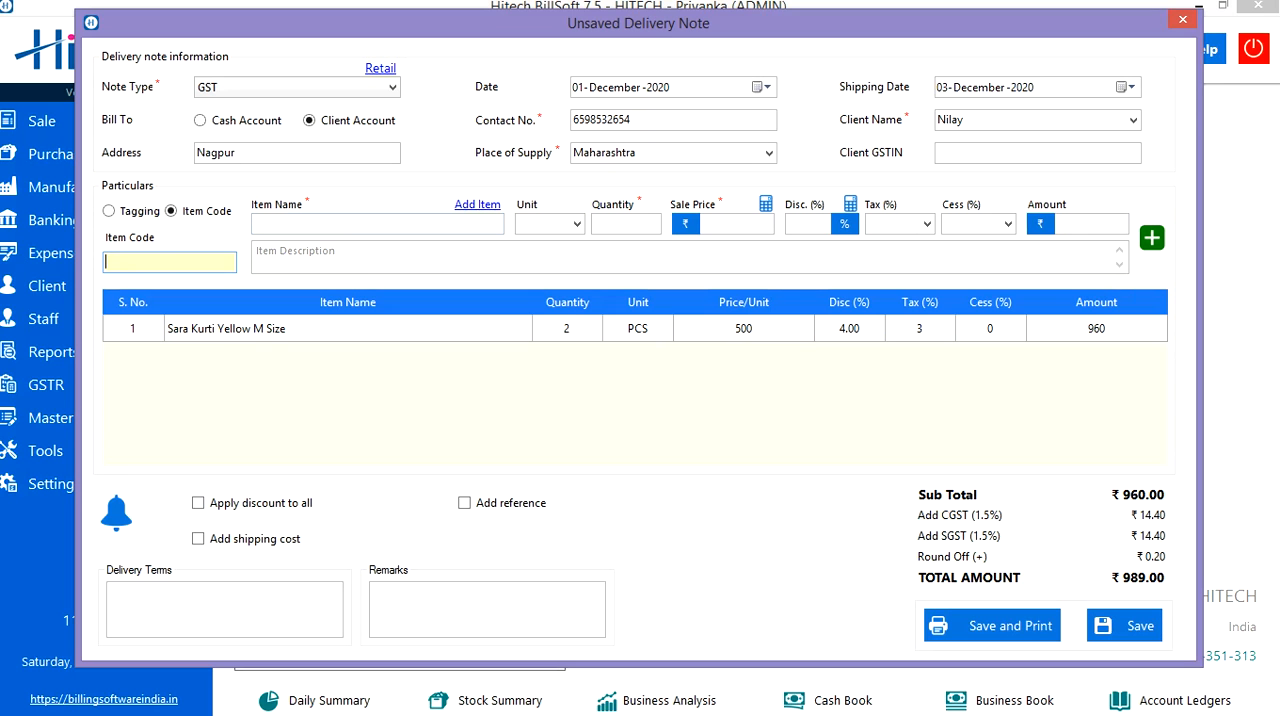
Try out a reminder for 03-December-2020 with a repeat every 15 days, closing the reminder form without setting it.
{"action": "left_click", "coordinate": [116, 513]}
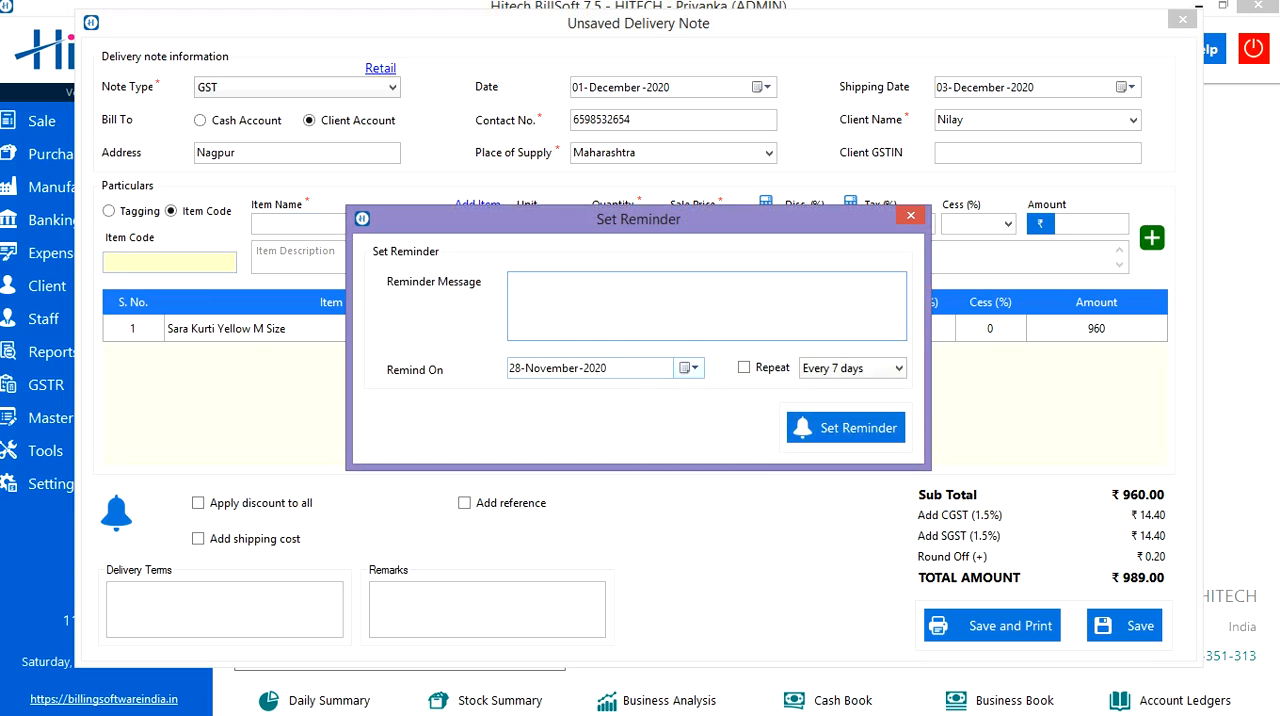
{"action": "left_click", "coordinate": [689, 367]}
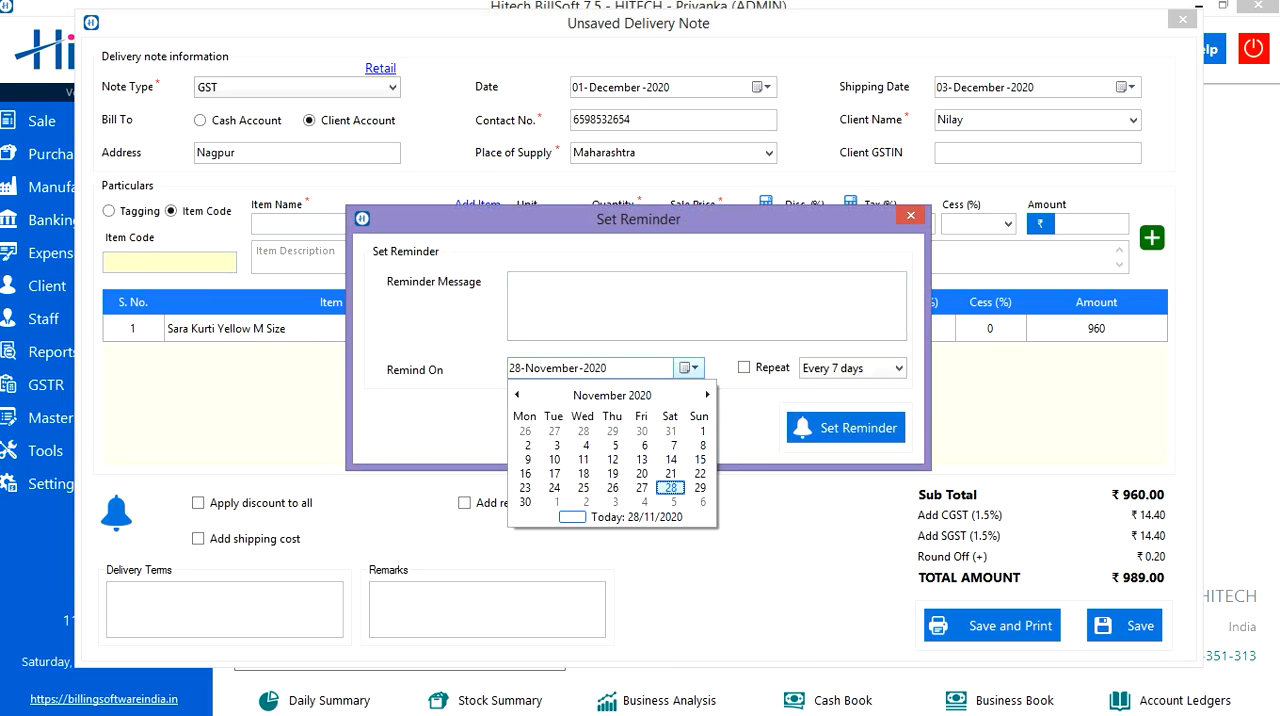
{"action": "left_click", "coordinate": [707, 395]}
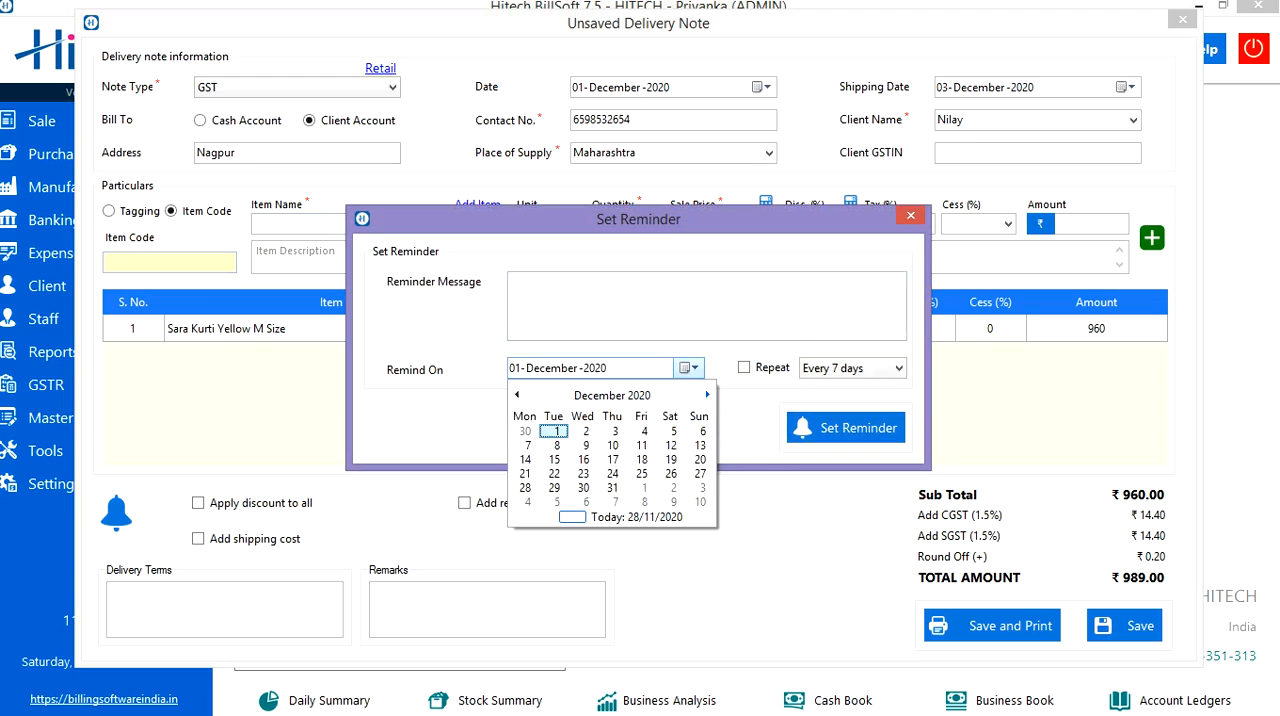
{"action": "left_click", "coordinate": [613, 431]}
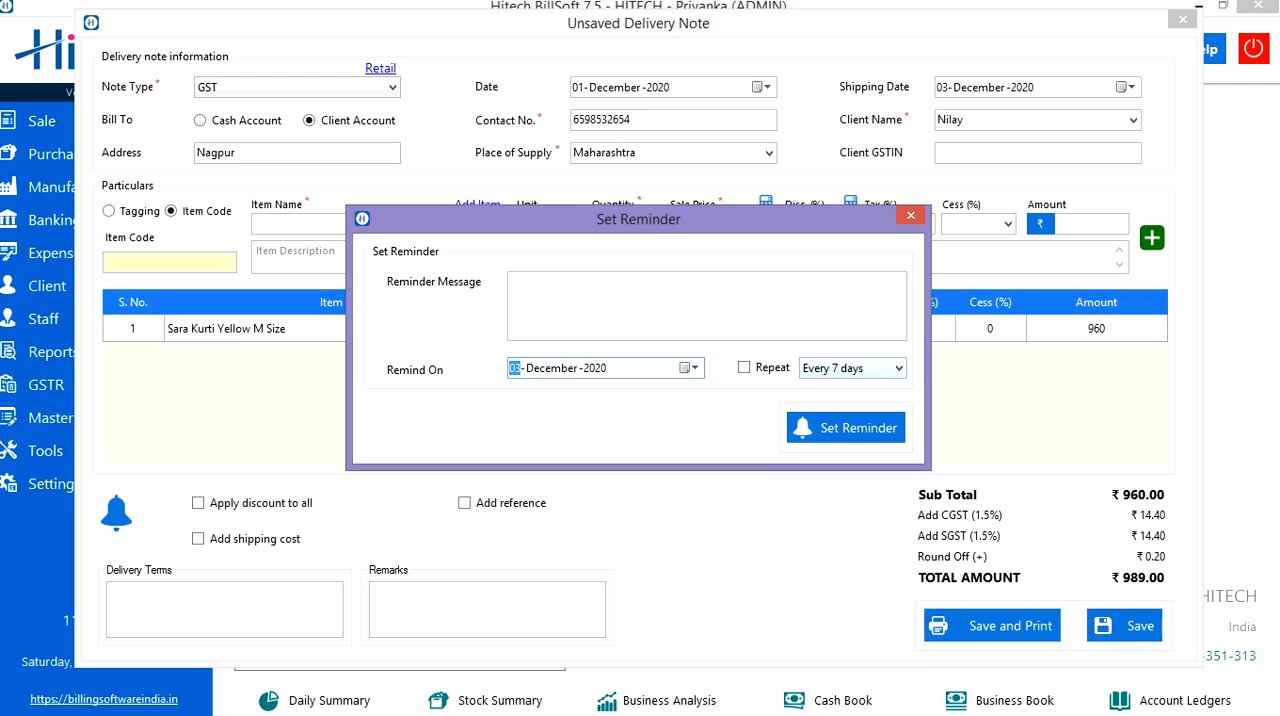
{"action": "left_click", "coordinate": [898, 368]}
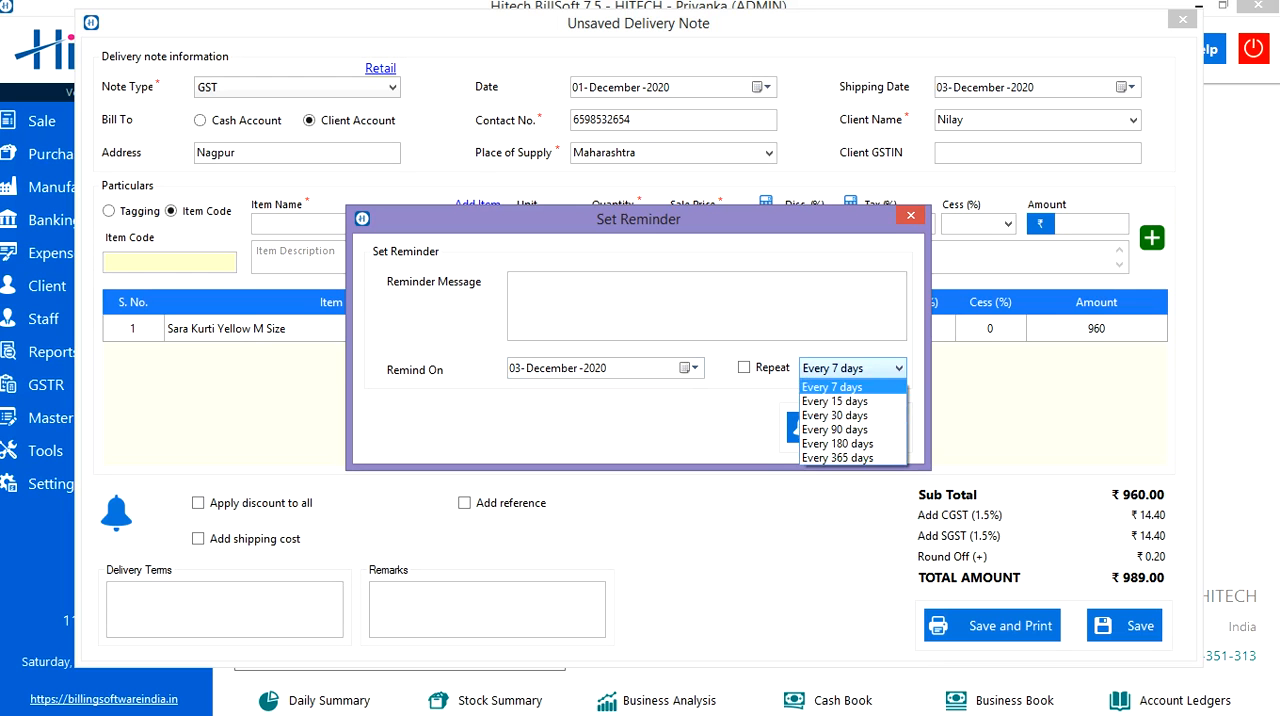
{"action": "left_click", "coordinate": [745, 368]}
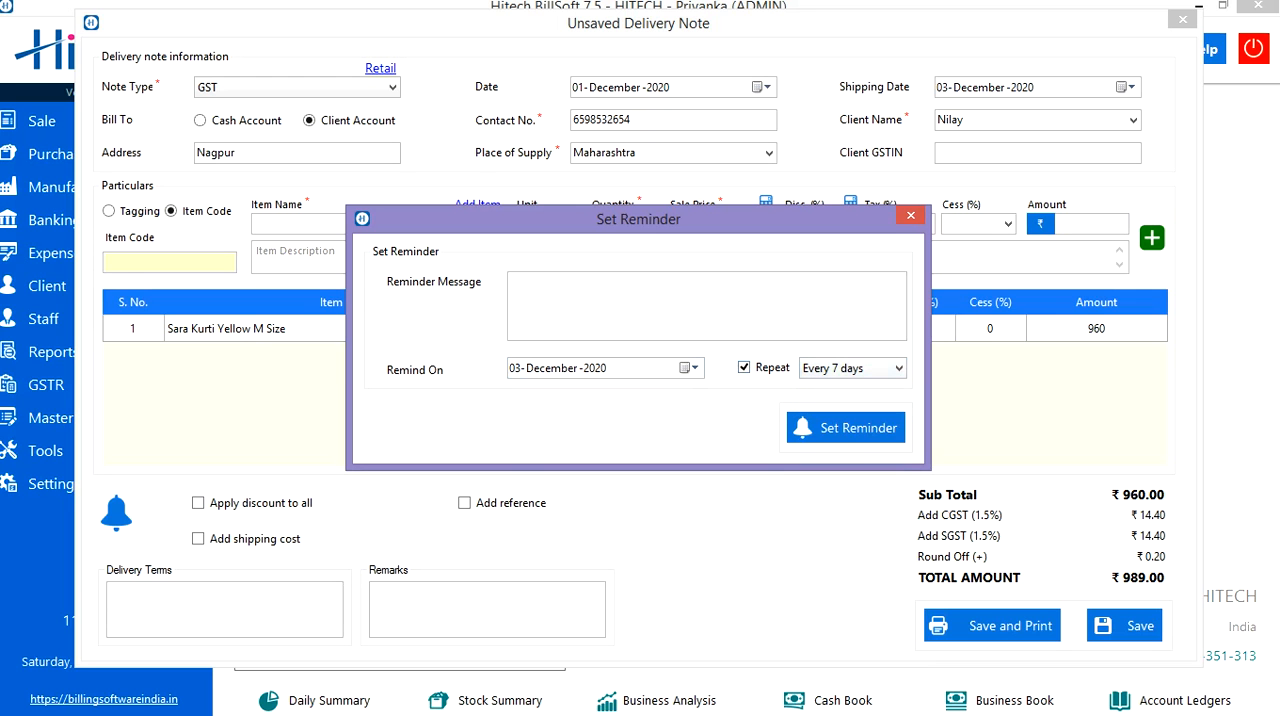
{"action": "left_click", "coordinate": [852, 368]}
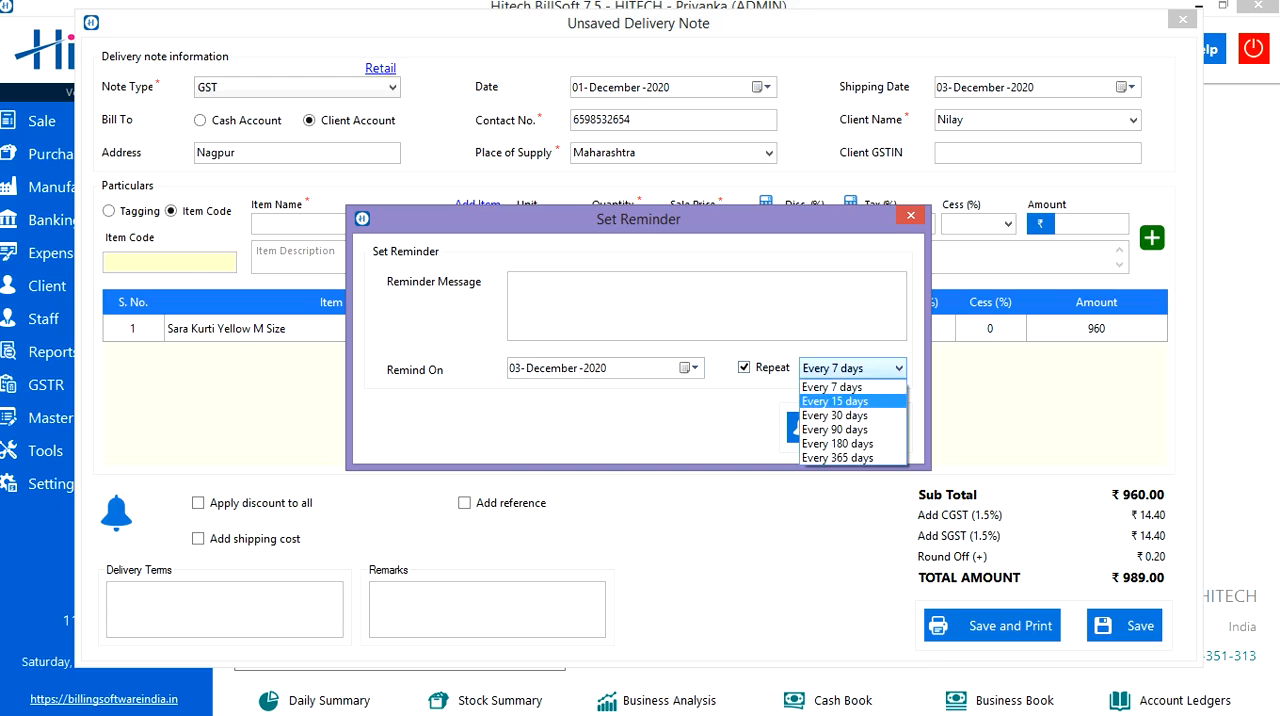
{"action": "left_click", "coordinate": [840, 389]}
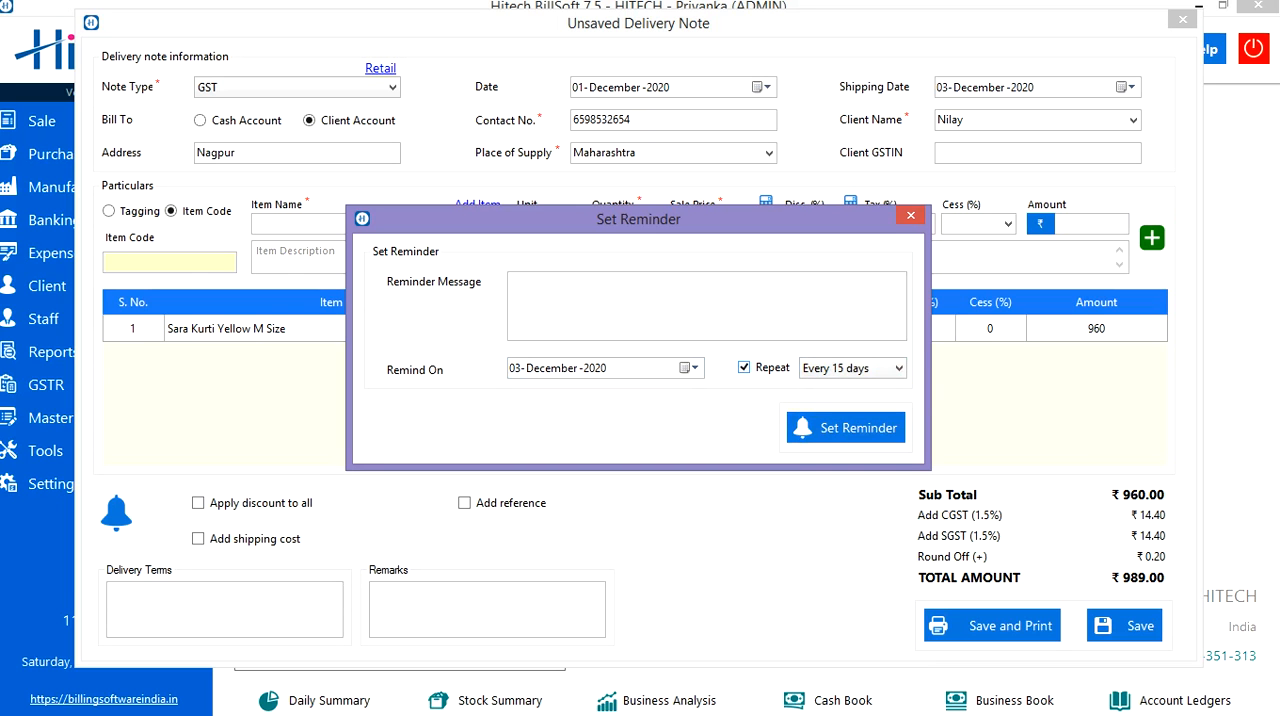
{"action": "left_click", "coordinate": [744, 368]}
{"action": "left_click", "coordinate": [910, 215]}
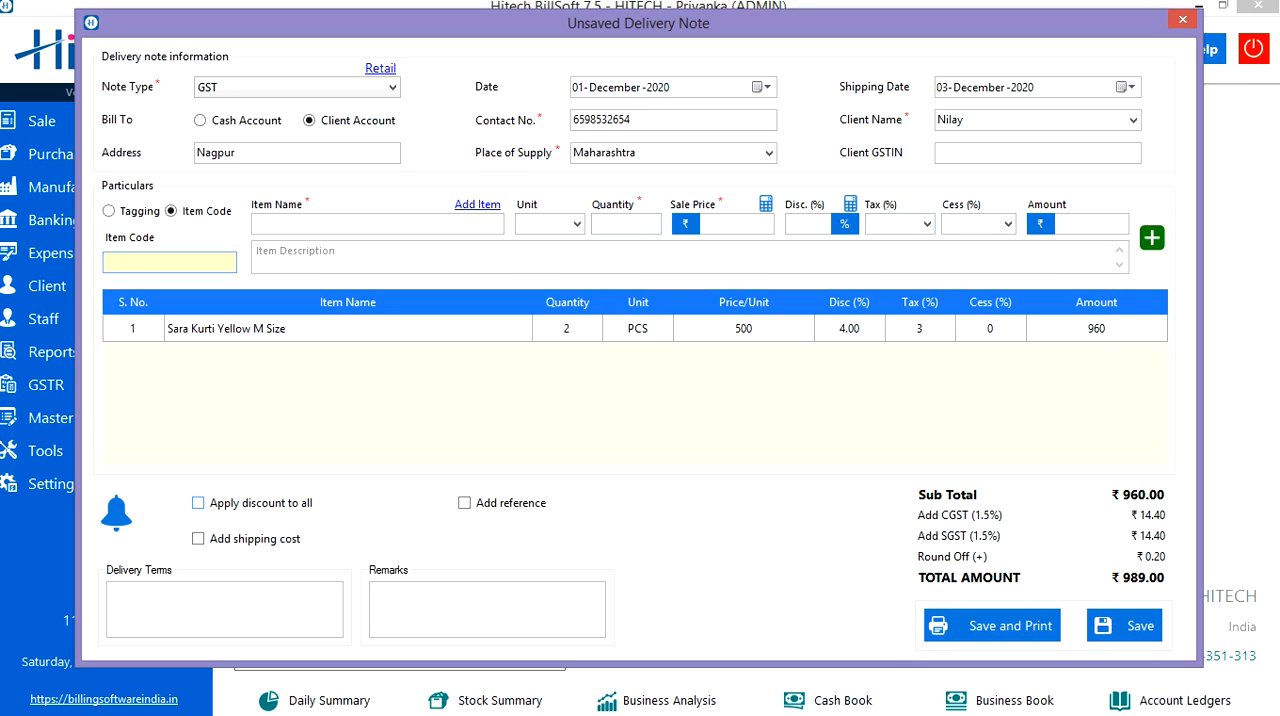
Examine the options for discounting all items and adding a reference number with its reference types, leaving both off.
{"action": "left_click", "coordinate": [198, 503]}
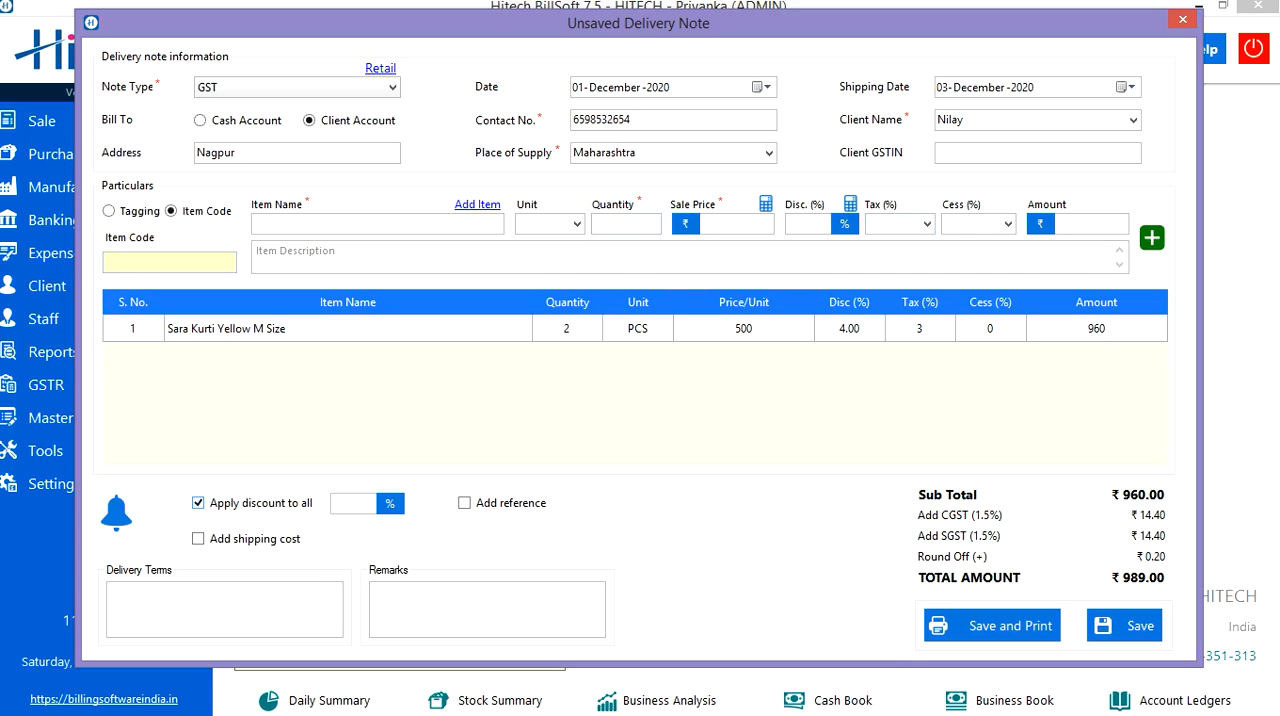
{"action": "left_click", "coordinate": [333, 503]}
{"action": "left_click", "coordinate": [198, 503]}
{"action": "left_click", "coordinate": [464, 503]}
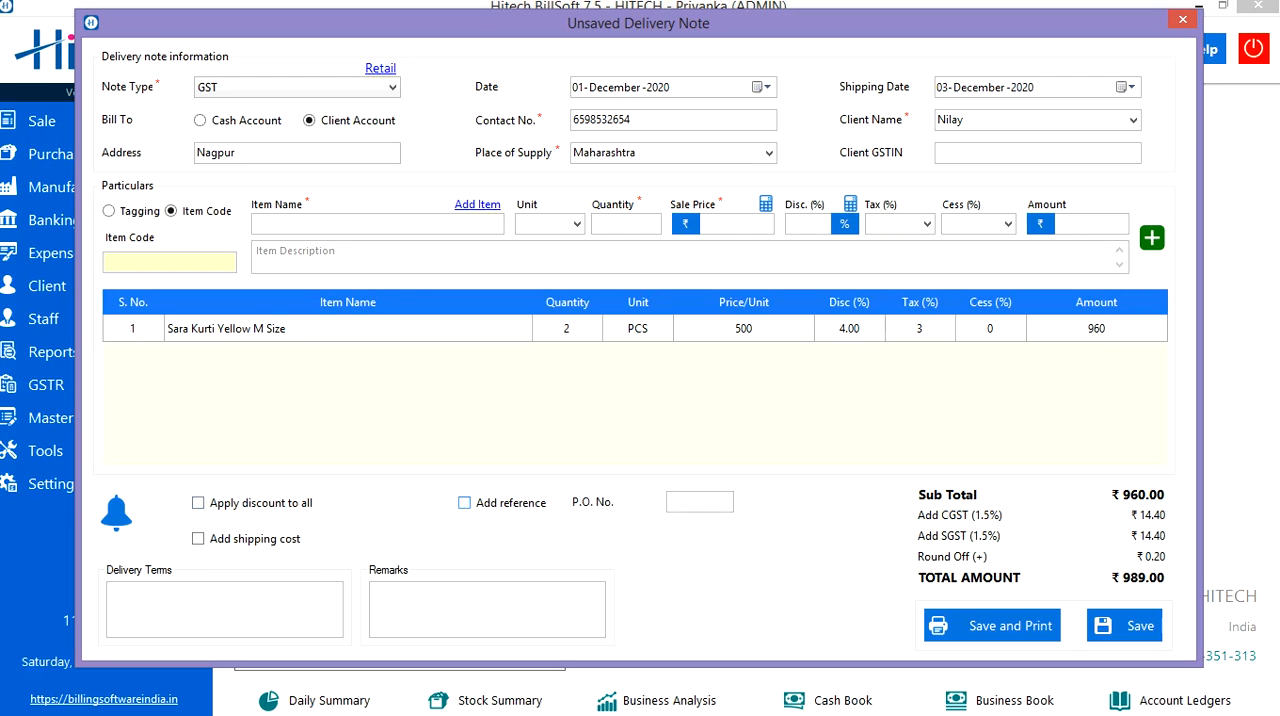
{"action": "left_click", "coordinate": [651, 502]}
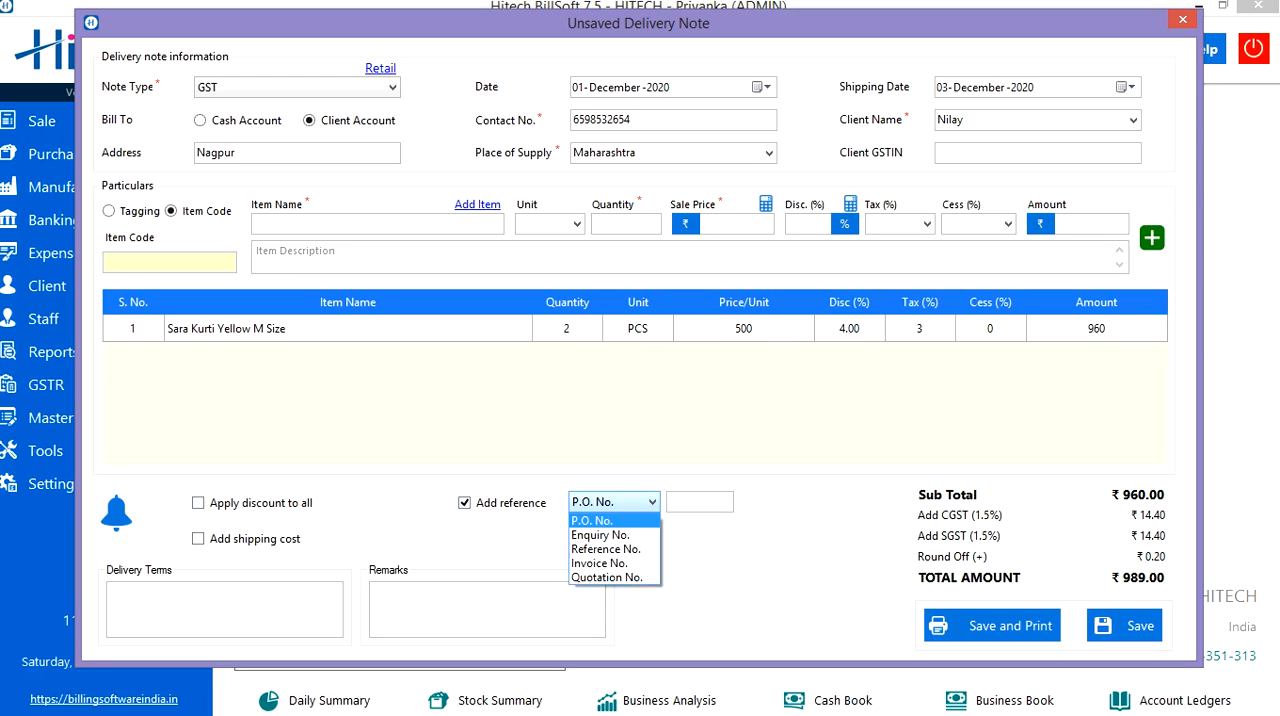
{"action": "left_click", "coordinate": [651, 502]}
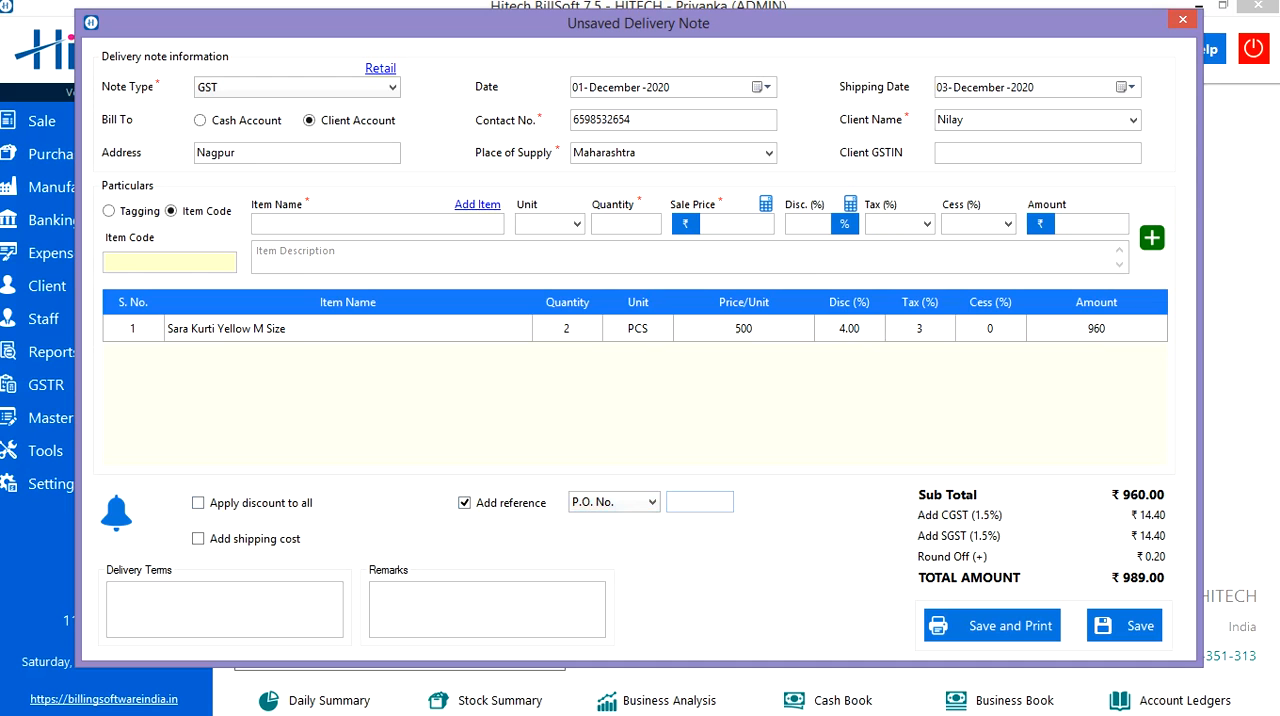
{"action": "left_click", "coordinate": [699, 502]}
{"action": "left_click", "coordinate": [464, 503]}
Examine the shipping cost and shipping tax options, the delivery terms and the remarks, leaving them unused.
{"action": "left_click", "coordinate": [198, 538]}
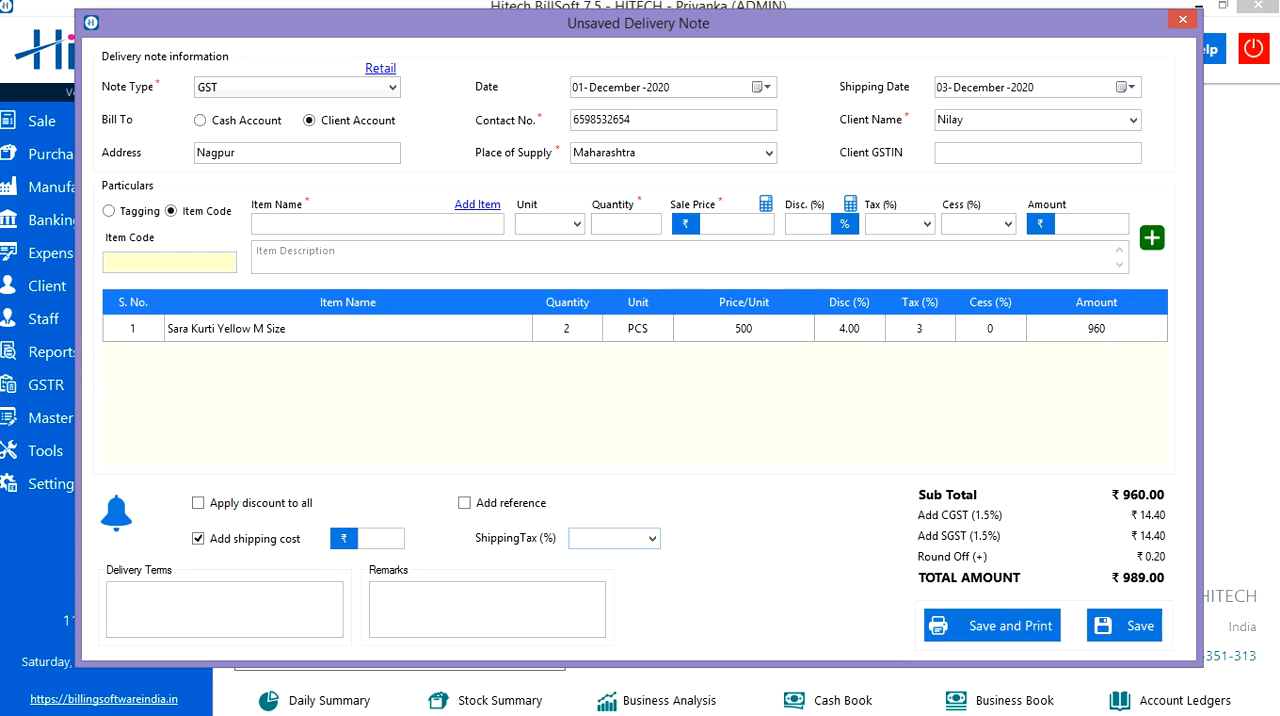
{"action": "left_click", "coordinate": [652, 538]}
{"action": "left_click", "coordinate": [652, 538]}
{"action": "left_click", "coordinate": [198, 538]}
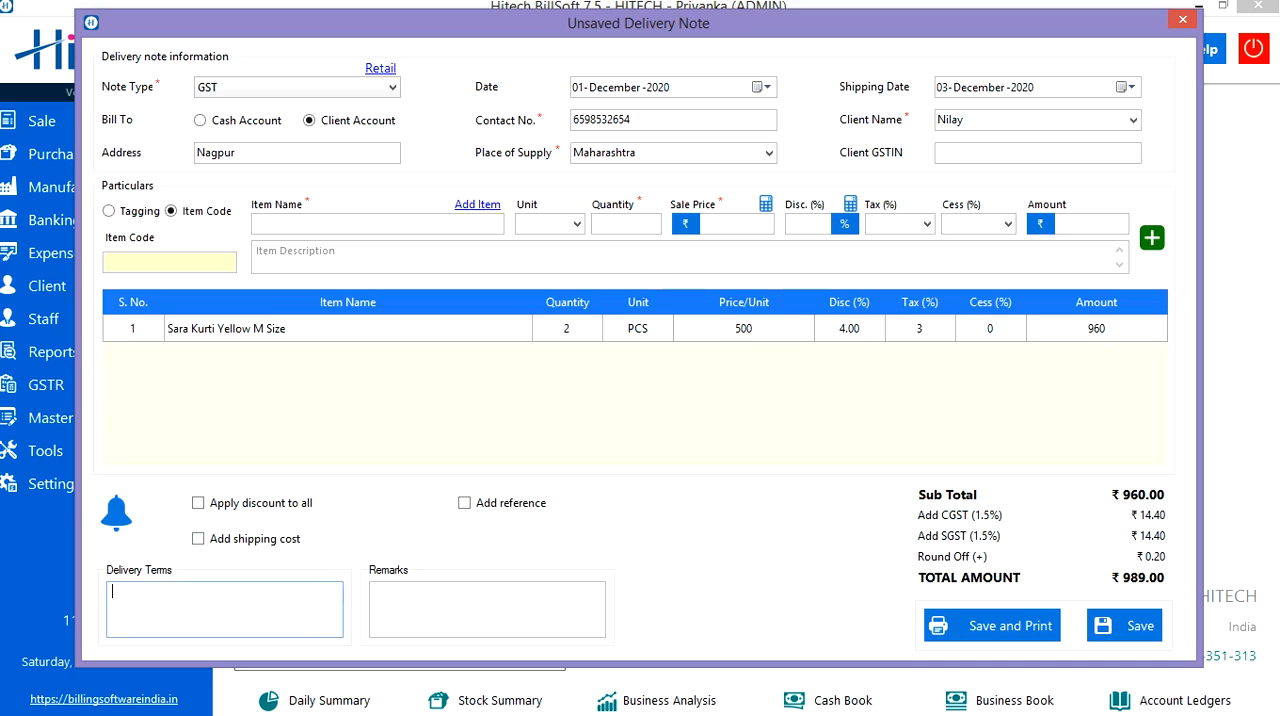
{"action": "left_click", "coordinate": [440, 605]}
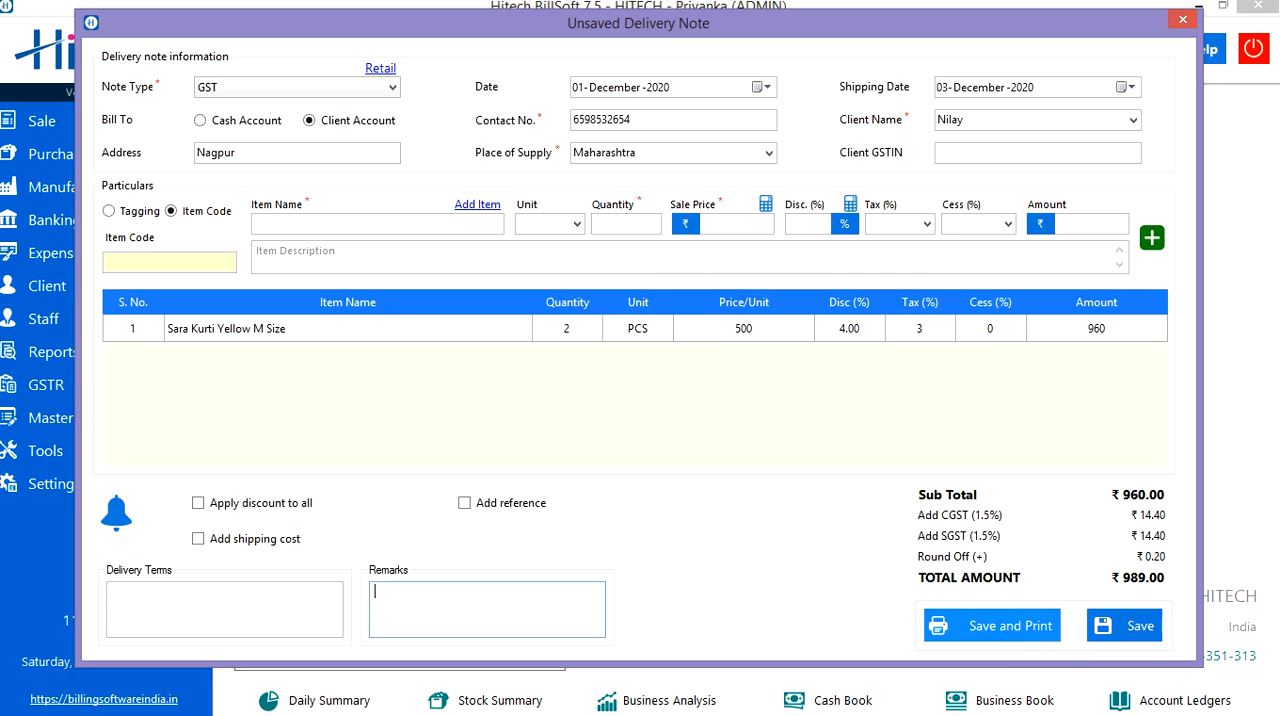
Save the delivery note for printing and set the number of copies to 3.
{"action": "left_click", "coordinate": [1030, 622]}
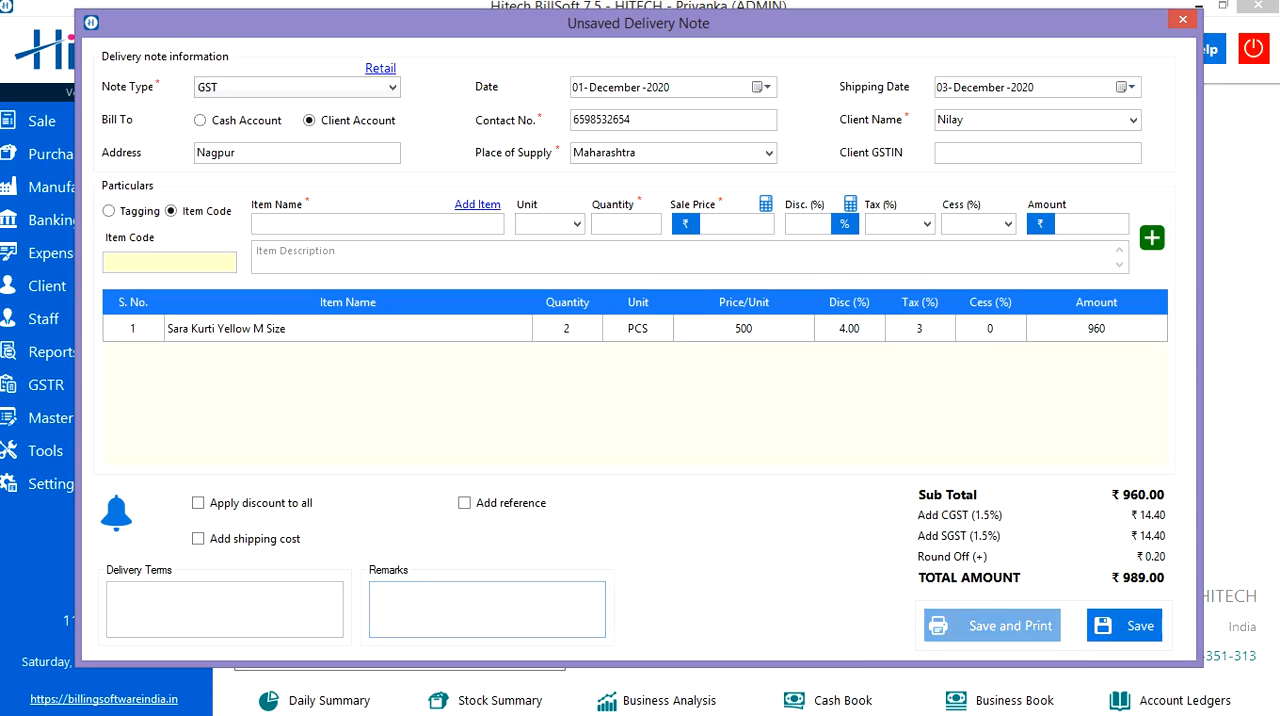
{"action": "key", "text": "Return"}
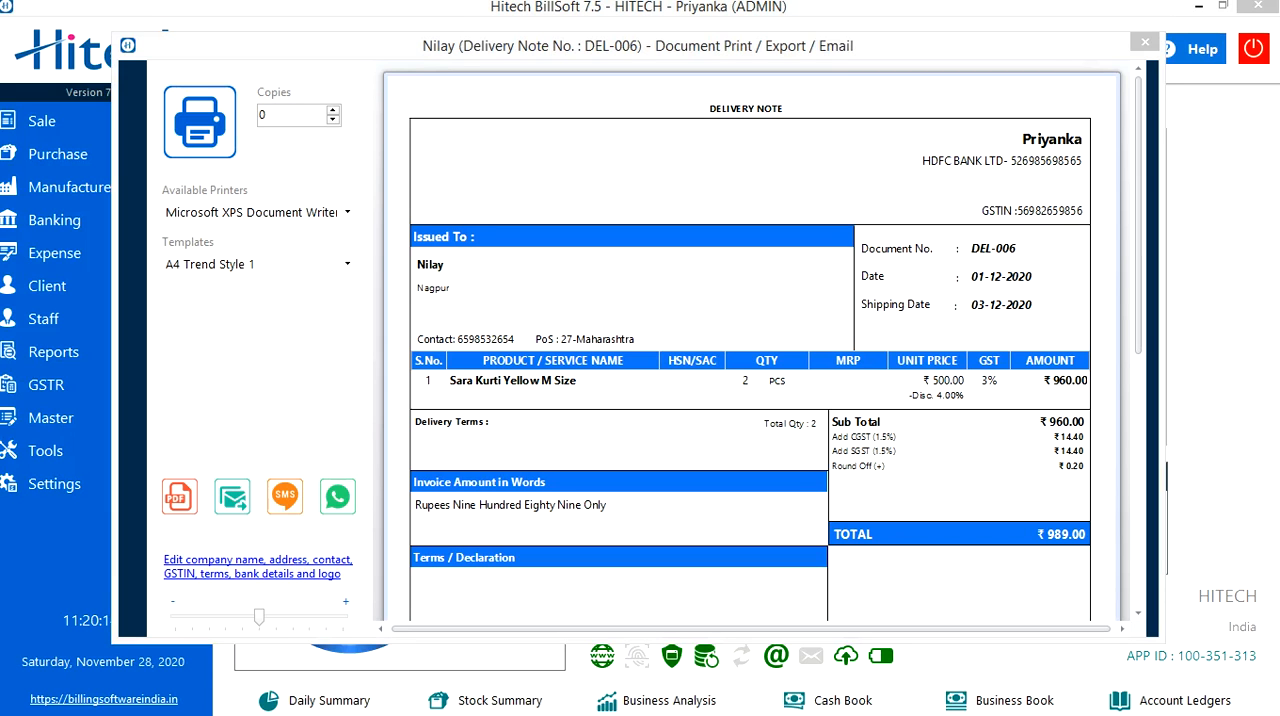
{"action": "left_click", "coordinate": [272, 115]}
{"action": "key", "text": "BackSpace"}
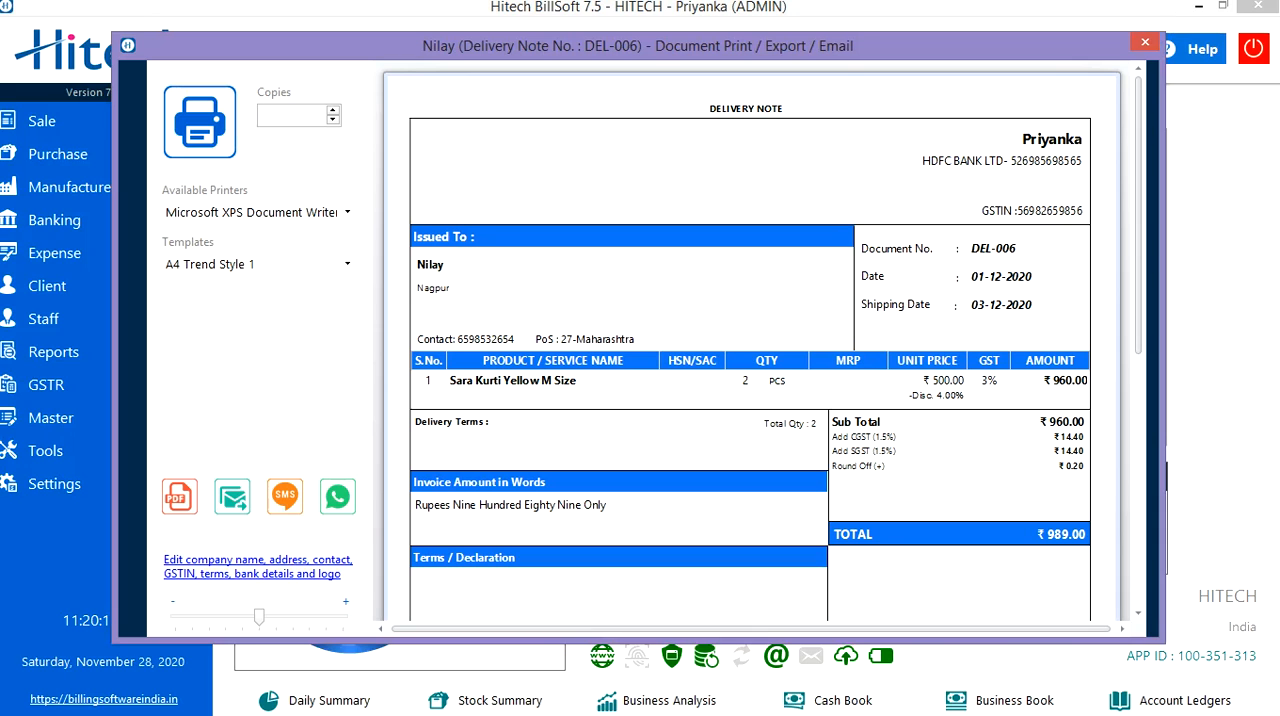
{"action": "type", "text": "3"}
Check the available printers and switch the print template to A4 Trend Style 4.
{"action": "left_click", "coordinate": [347, 212]}
{"action": "left_click", "coordinate": [347, 212]}
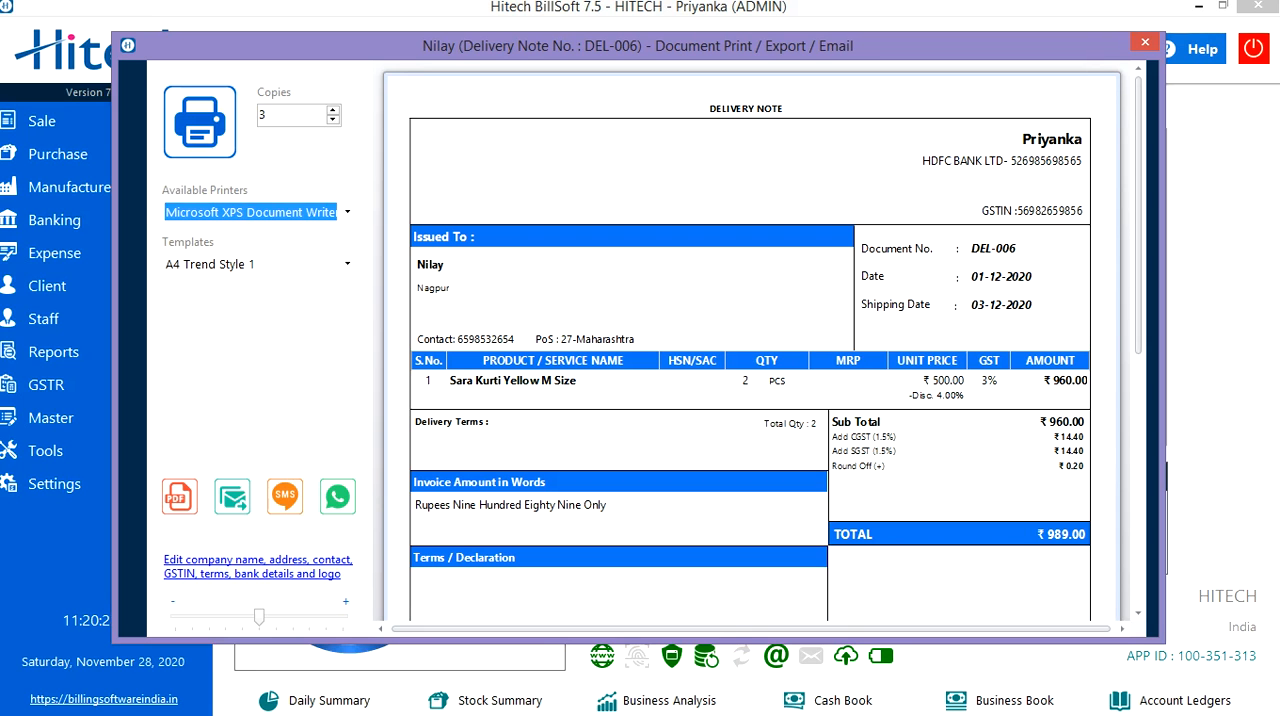
{"action": "left_click", "coordinate": [347, 264]}
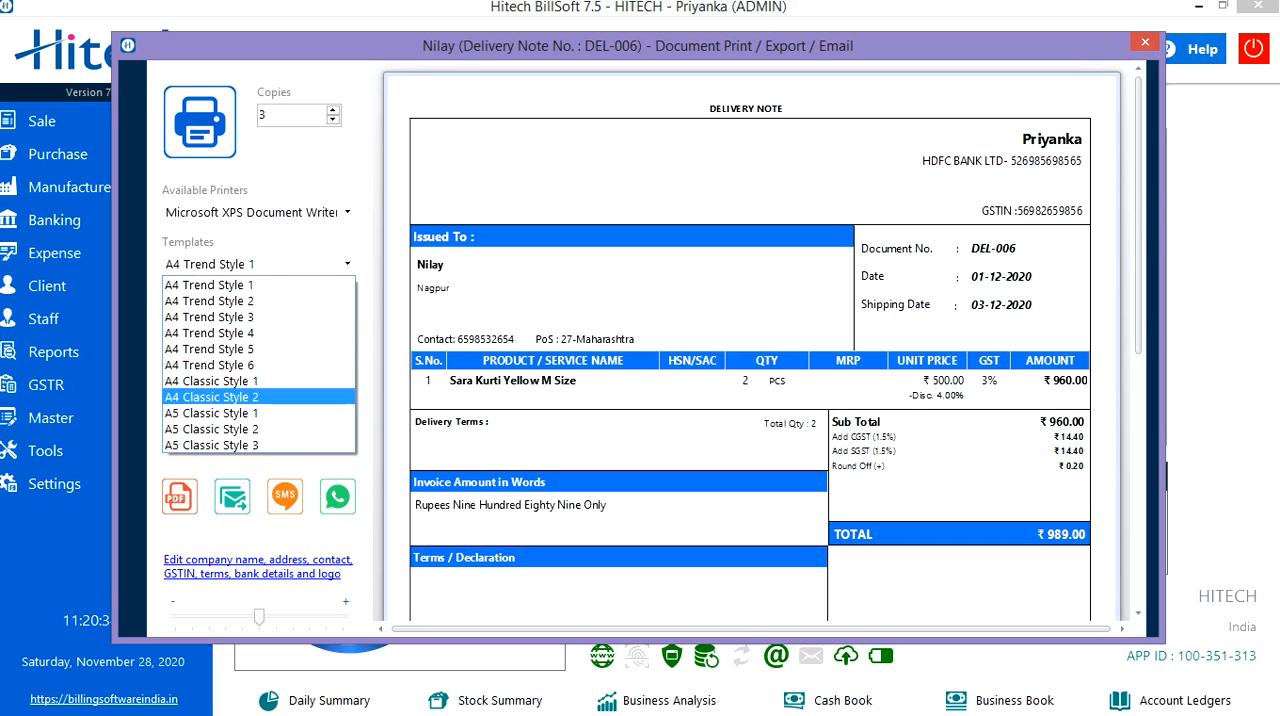
{"action": "left_click", "coordinate": [240, 333]}
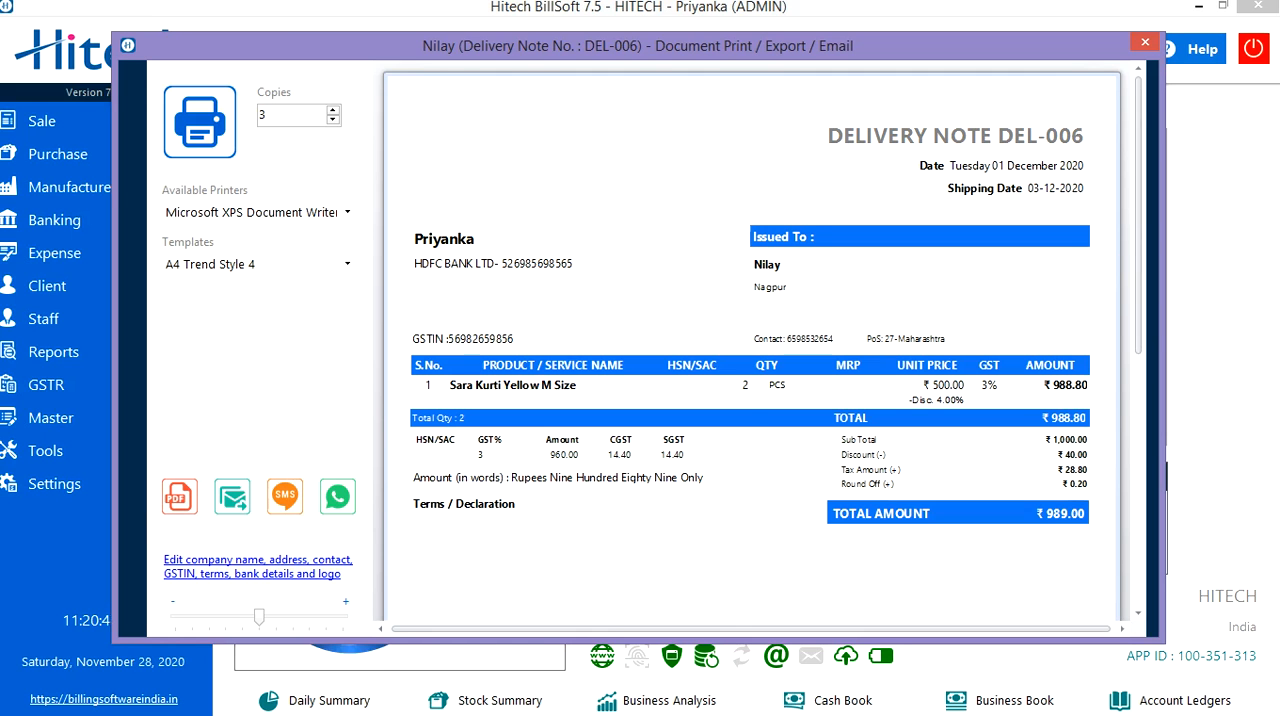
Export the delivery note to the Desktop as a PDF named DEL006.
{"action": "left_click", "coordinate": [180, 497]}
{"action": "left_click", "coordinate": [194, 203]}
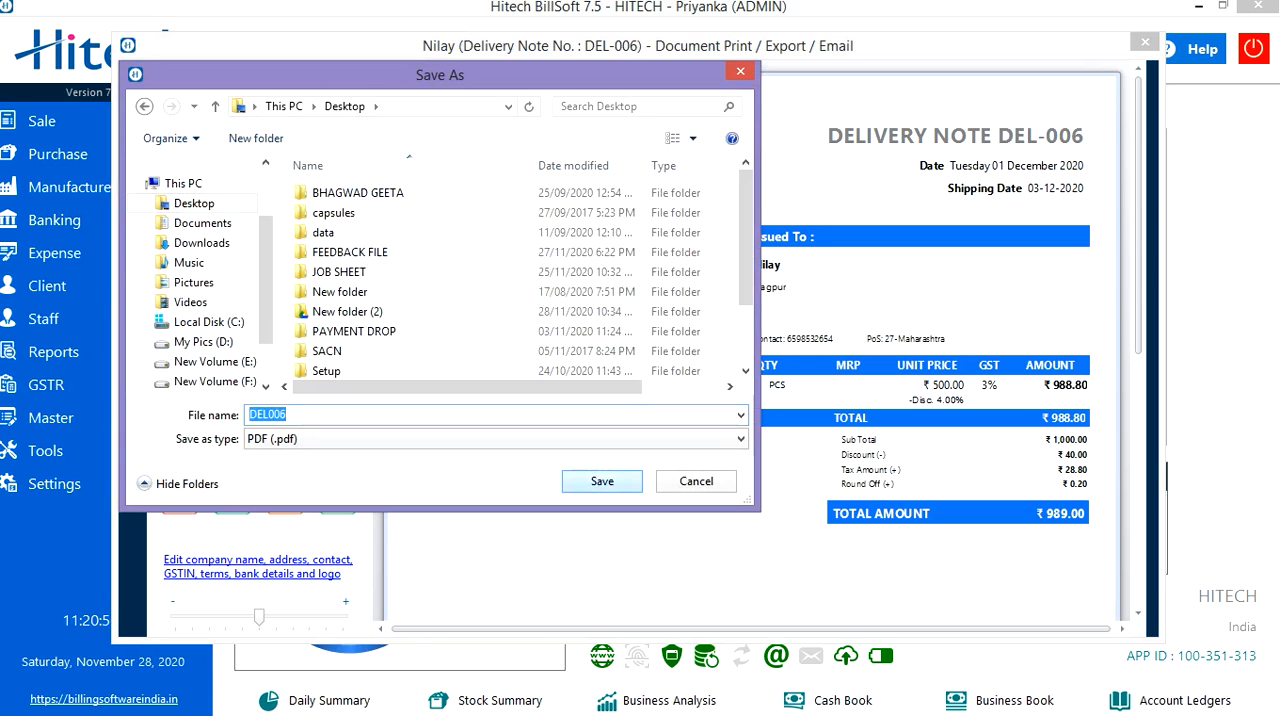
{"action": "left_click", "coordinate": [602, 481]}
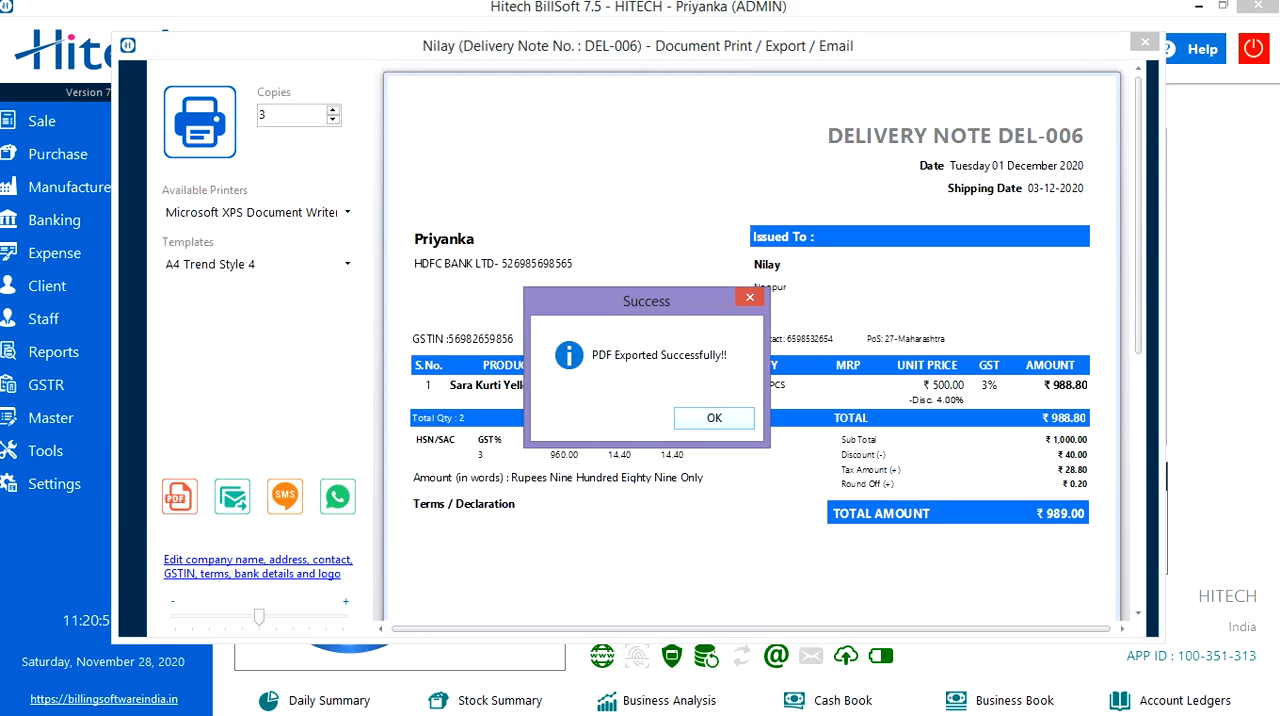
{"action": "key", "text": "Return"}
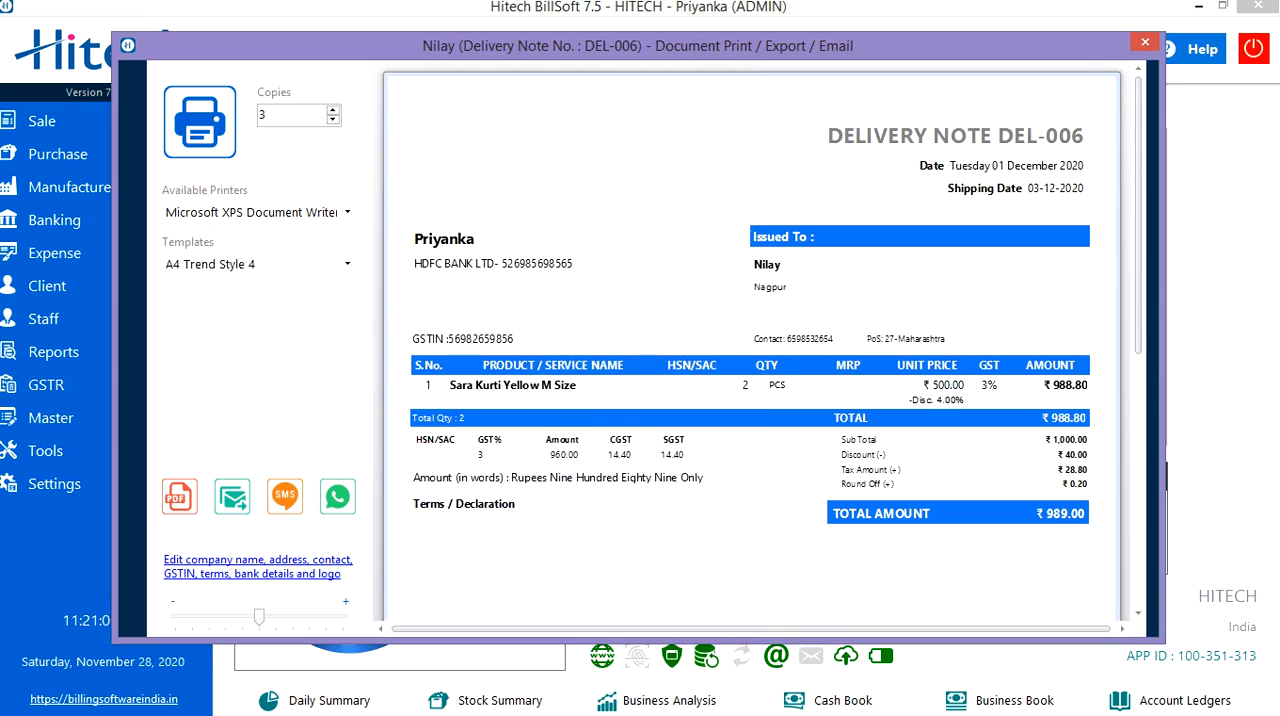
Start an e-mail with the delivery note PDF attached and fill in the recipient's e-mail address.
{"action": "left_click", "coordinate": [232, 497]}
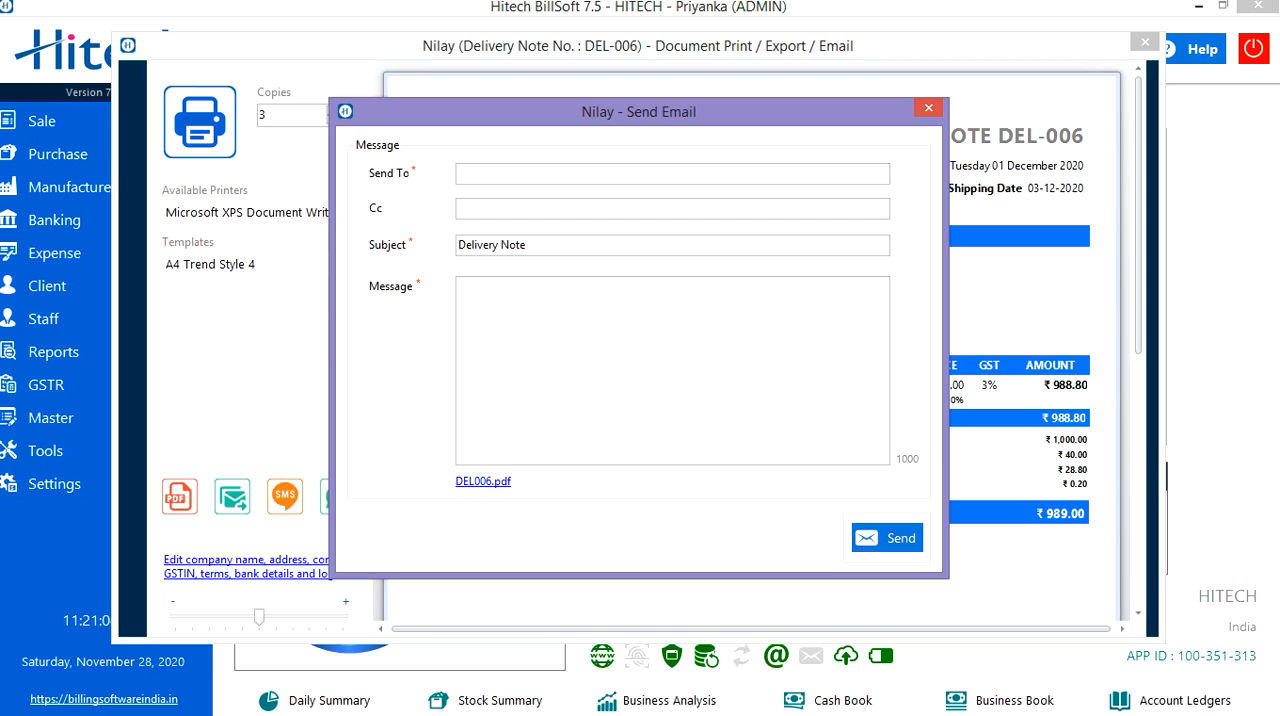
{"action": "left_click", "coordinate": [672, 174]}
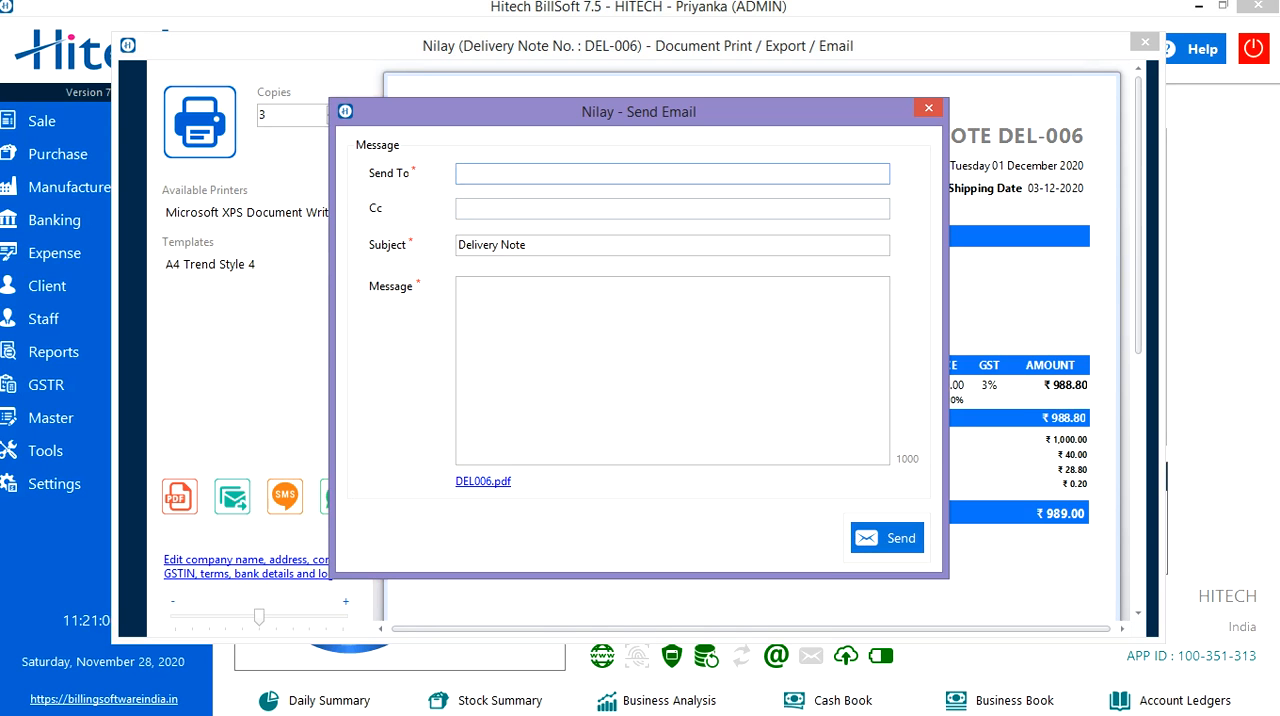
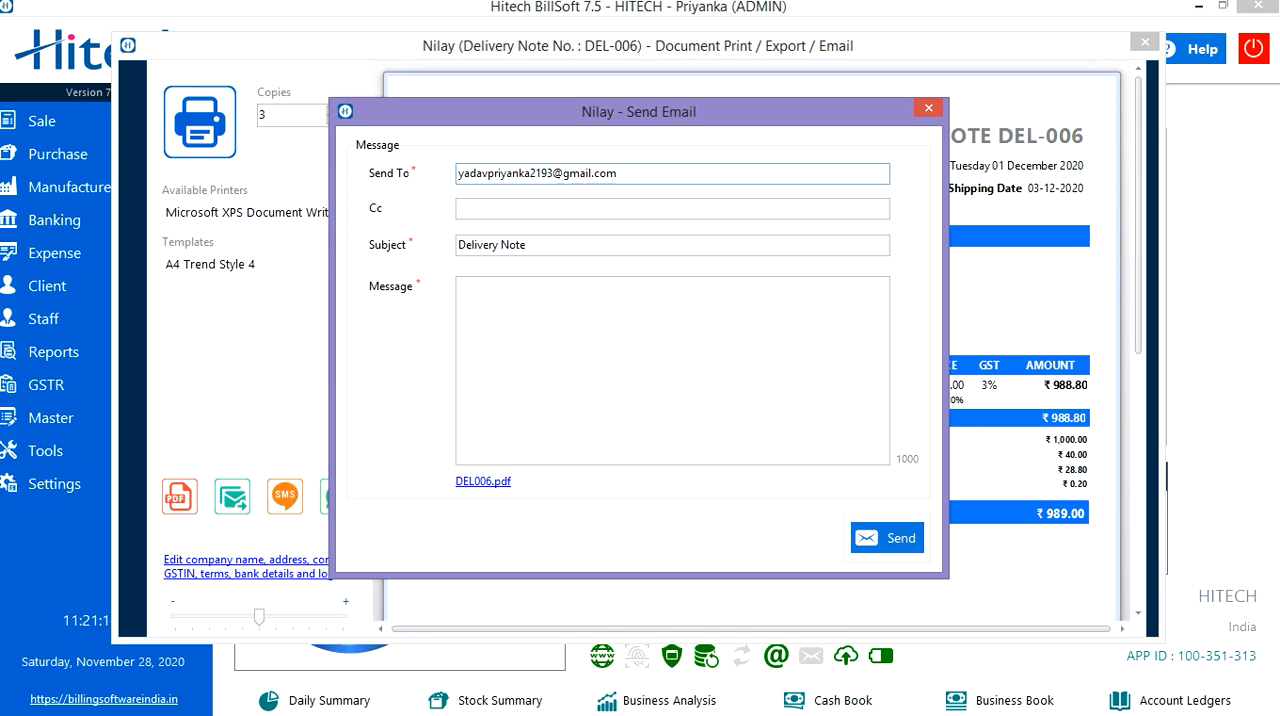
{"action": "key", "text": "Tab"}
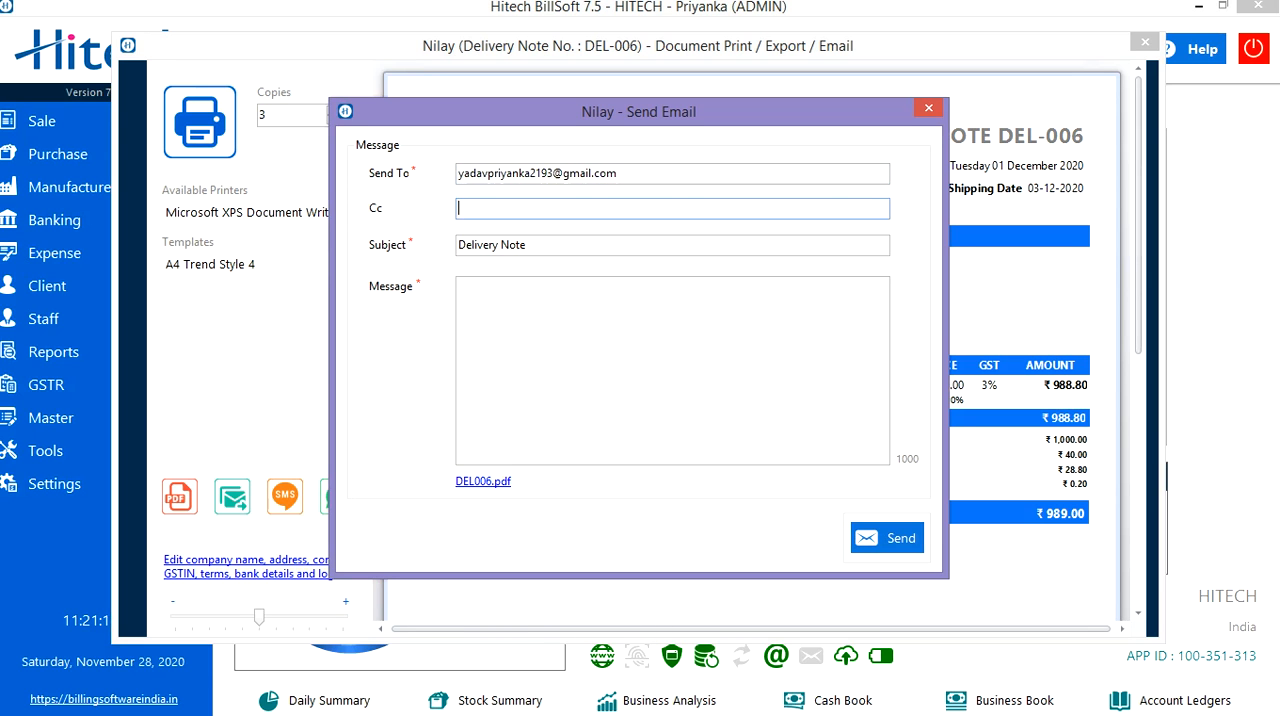
Keep the subject Delivery Note, enter the message "invoice" and send the e-mail.
{"action": "left_click", "coordinate": [527, 245]}
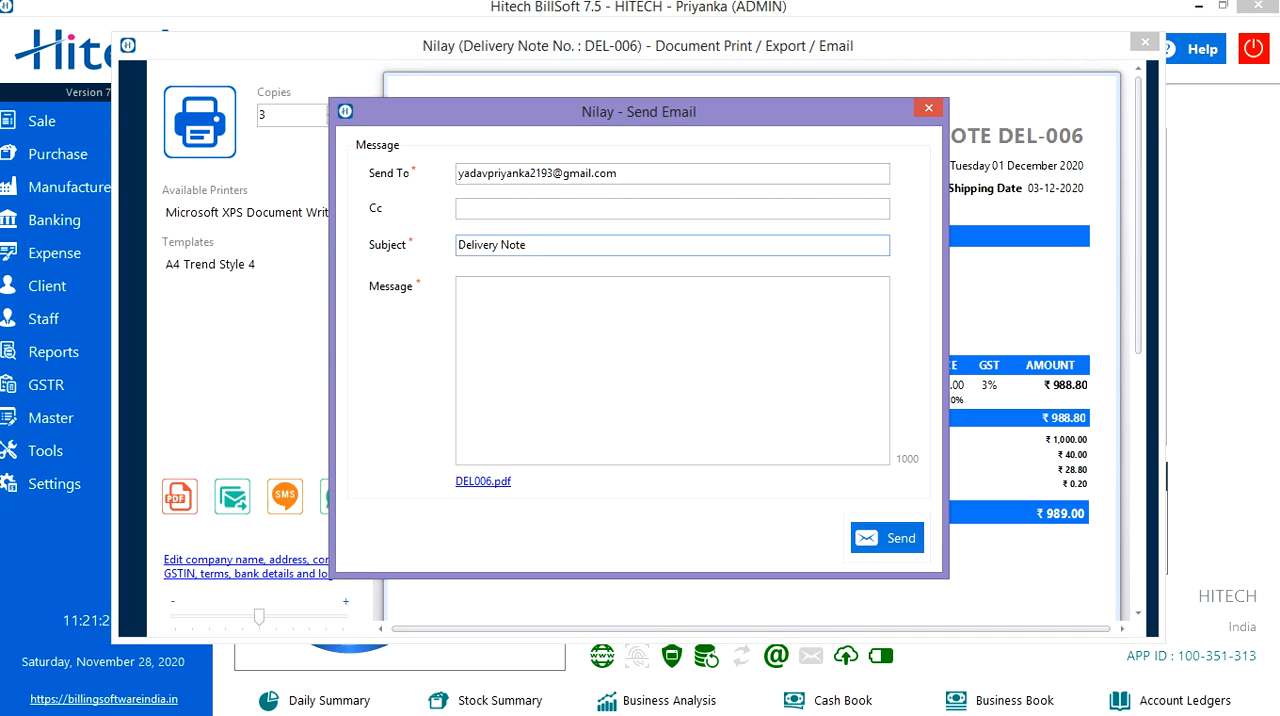
{"action": "key", "text": "Tab"}
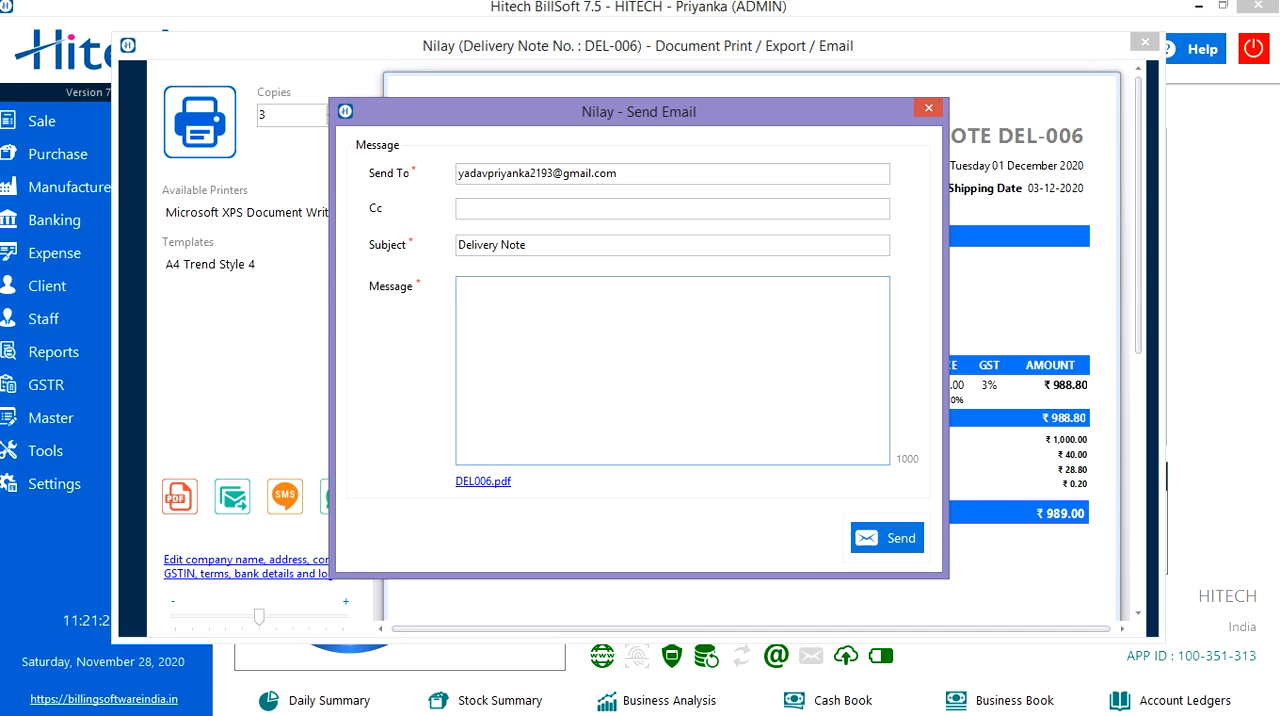
{"action": "type", "text": "invoice"}
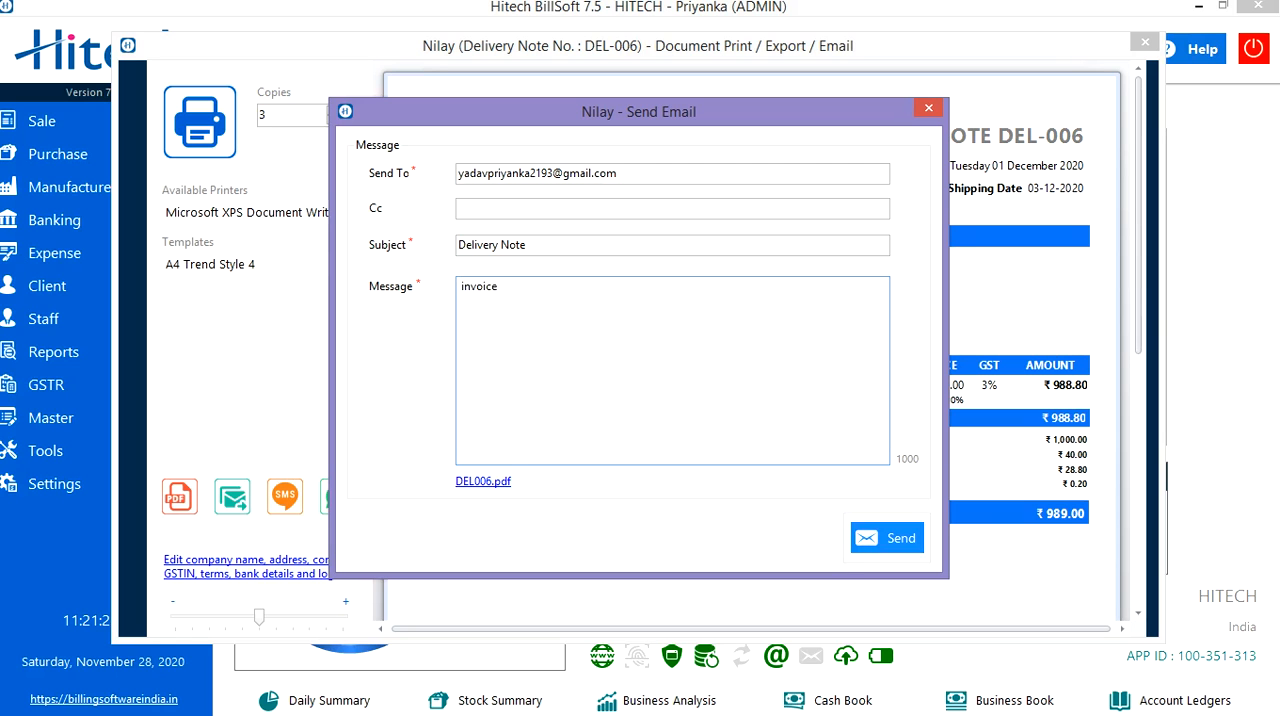
{"action": "left_click", "coordinate": [887, 538]}
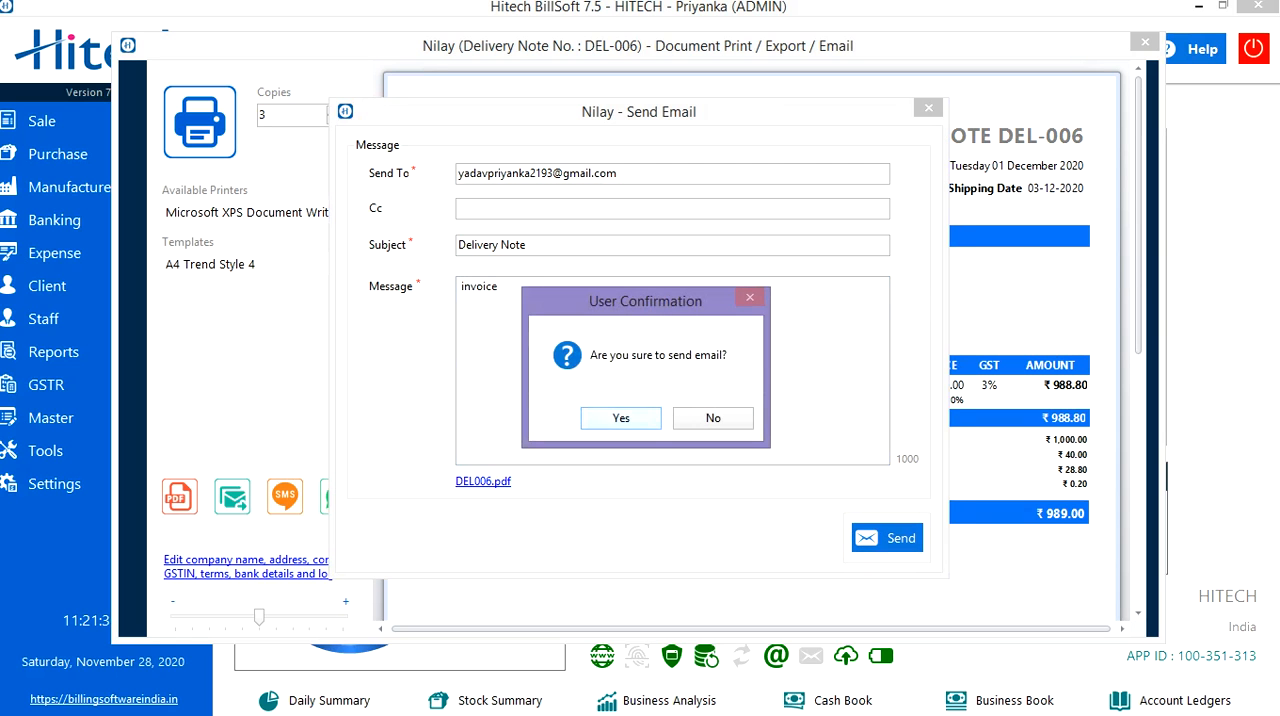
{"action": "left_click", "coordinate": [621, 418]}
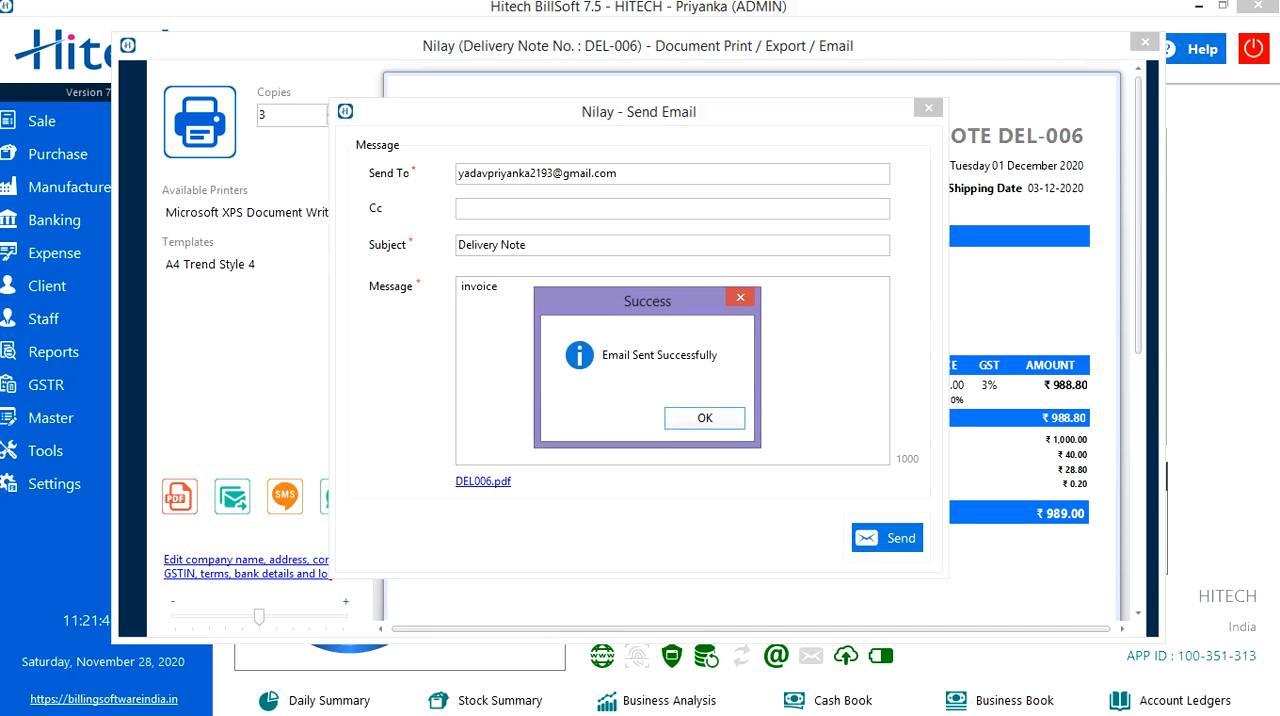
{"action": "key", "text": "Return"}
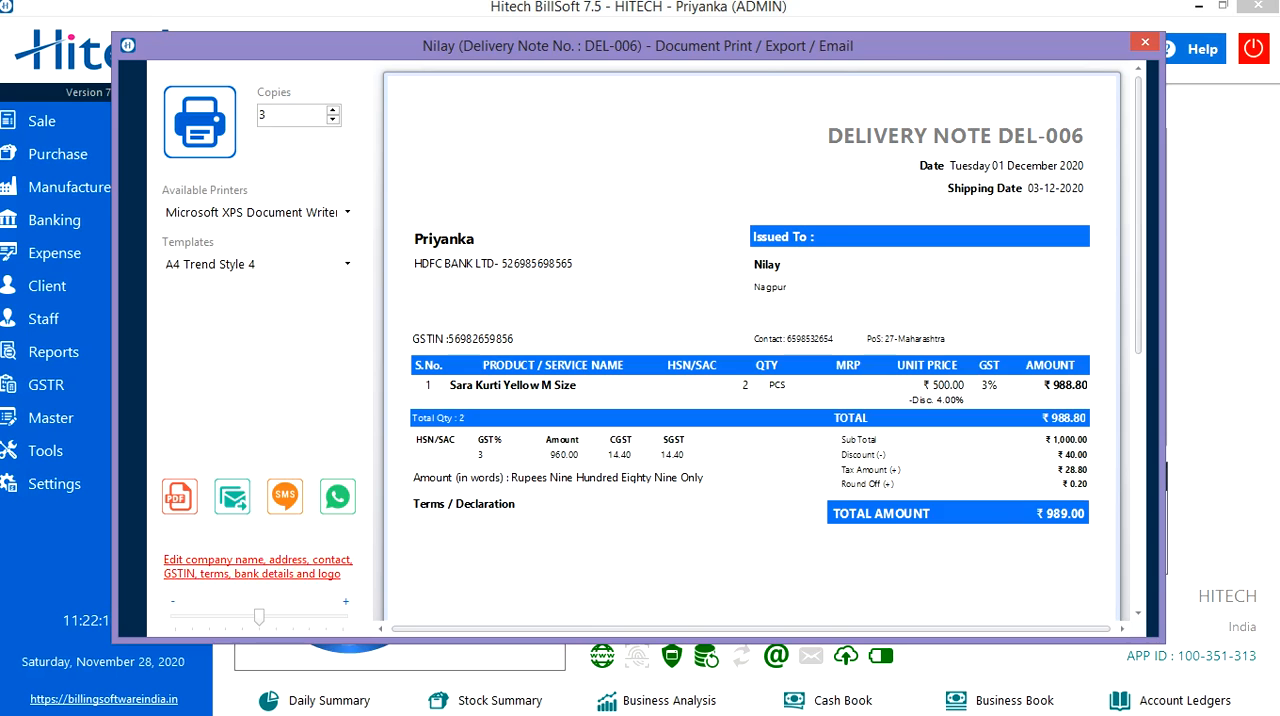
Examine the editable print information: website, GSTIN, bank details, terms and conditions, and footer note.
{"action": "left_click", "coordinate": [258, 566]}
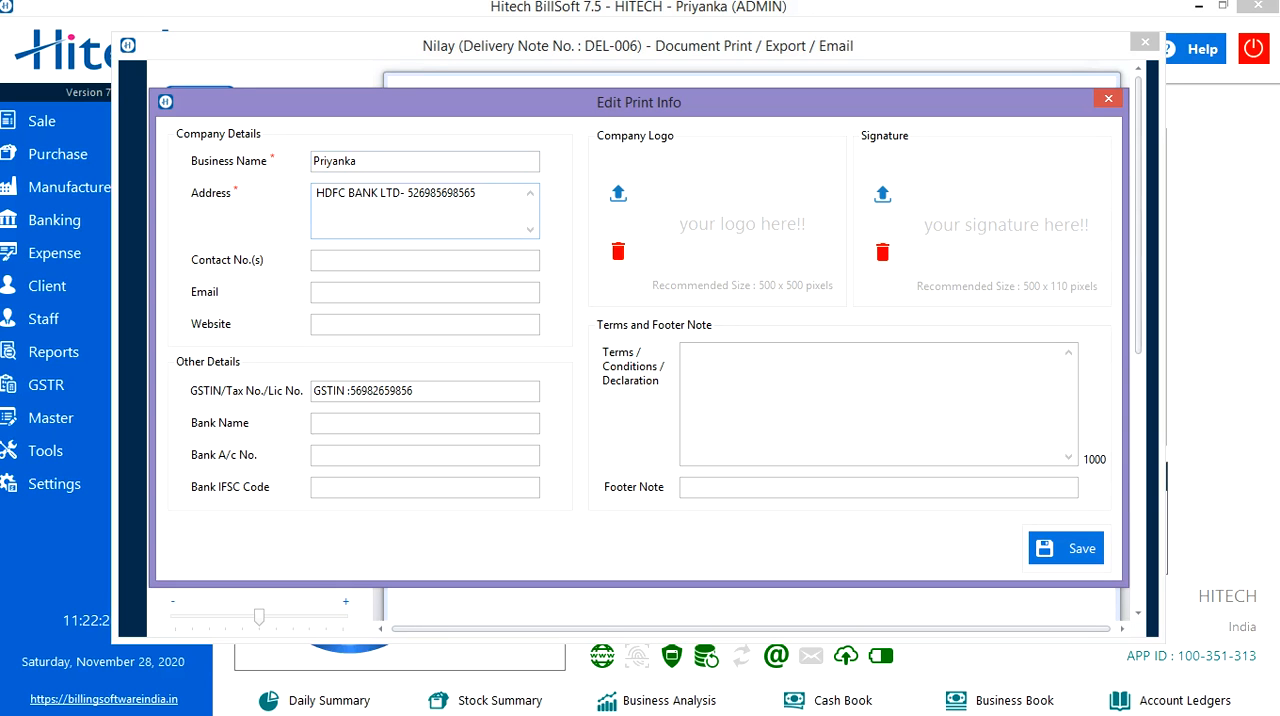
{"action": "left_click", "coordinate": [424, 324]}
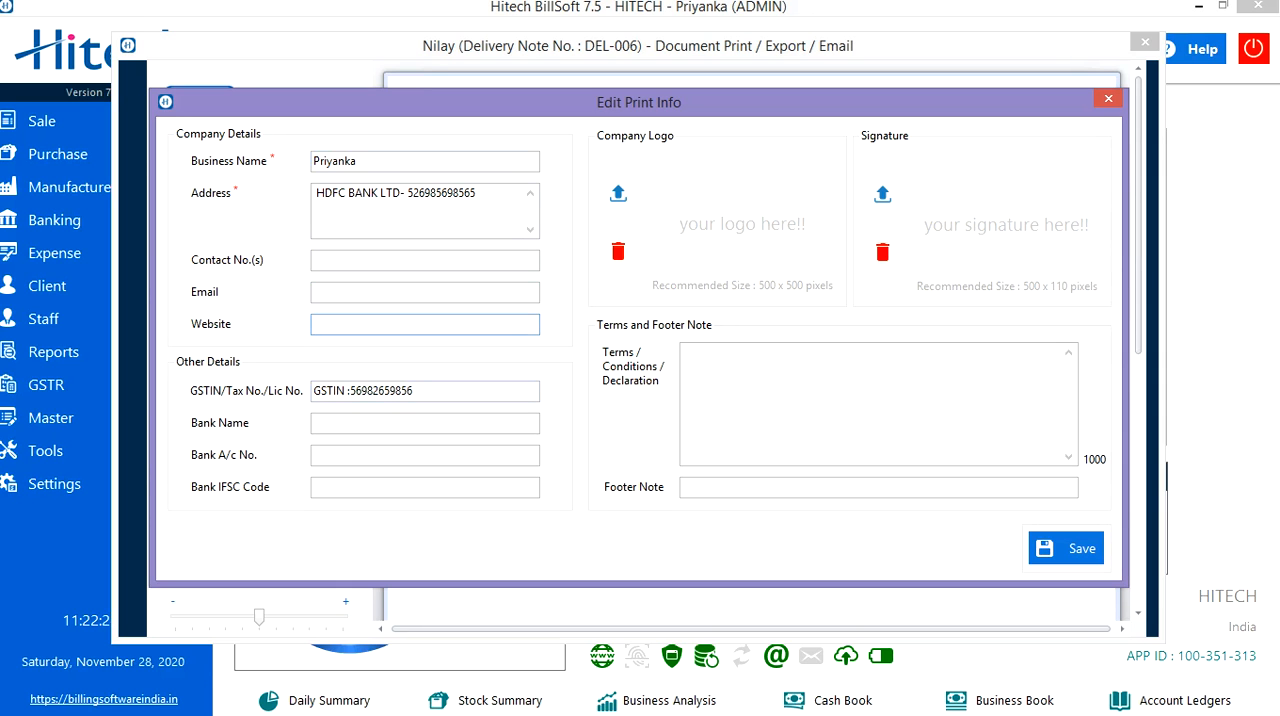
{"action": "left_click", "coordinate": [422, 391]}
{"action": "left_click", "coordinate": [316, 423]}
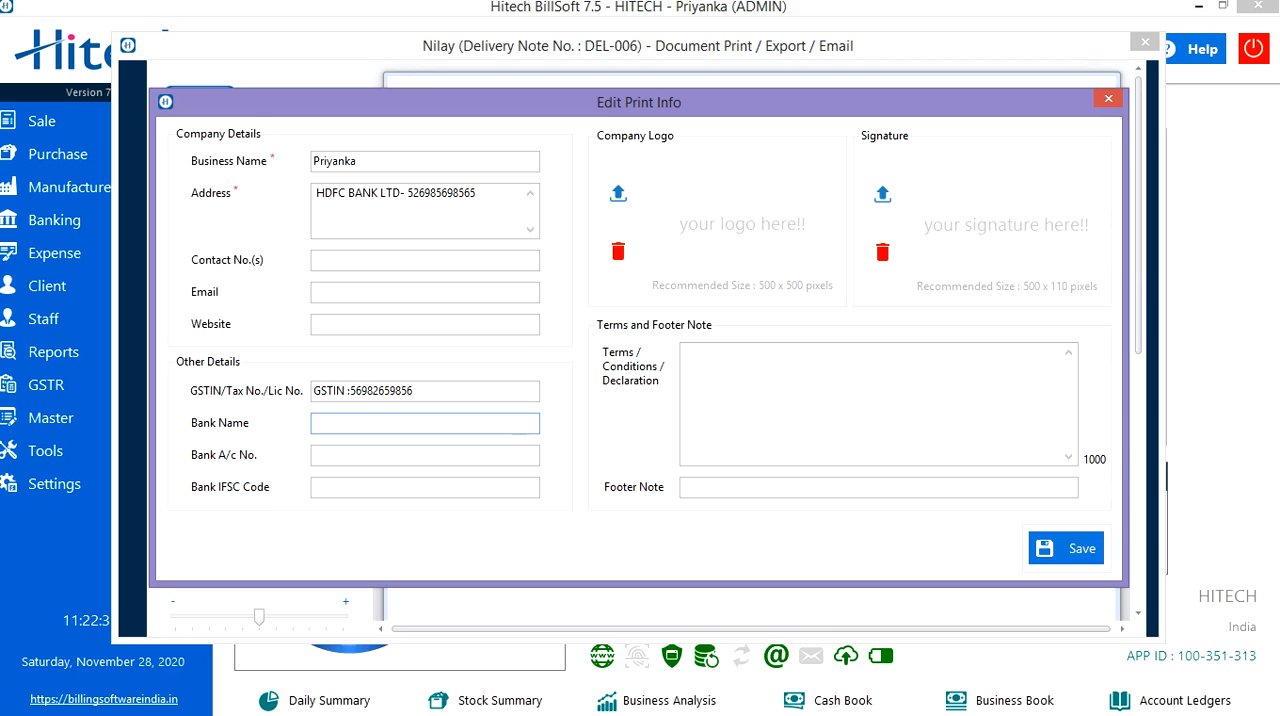
{"action": "left_click", "coordinate": [316, 455]}
{"action": "left_click", "coordinate": [316, 487]}
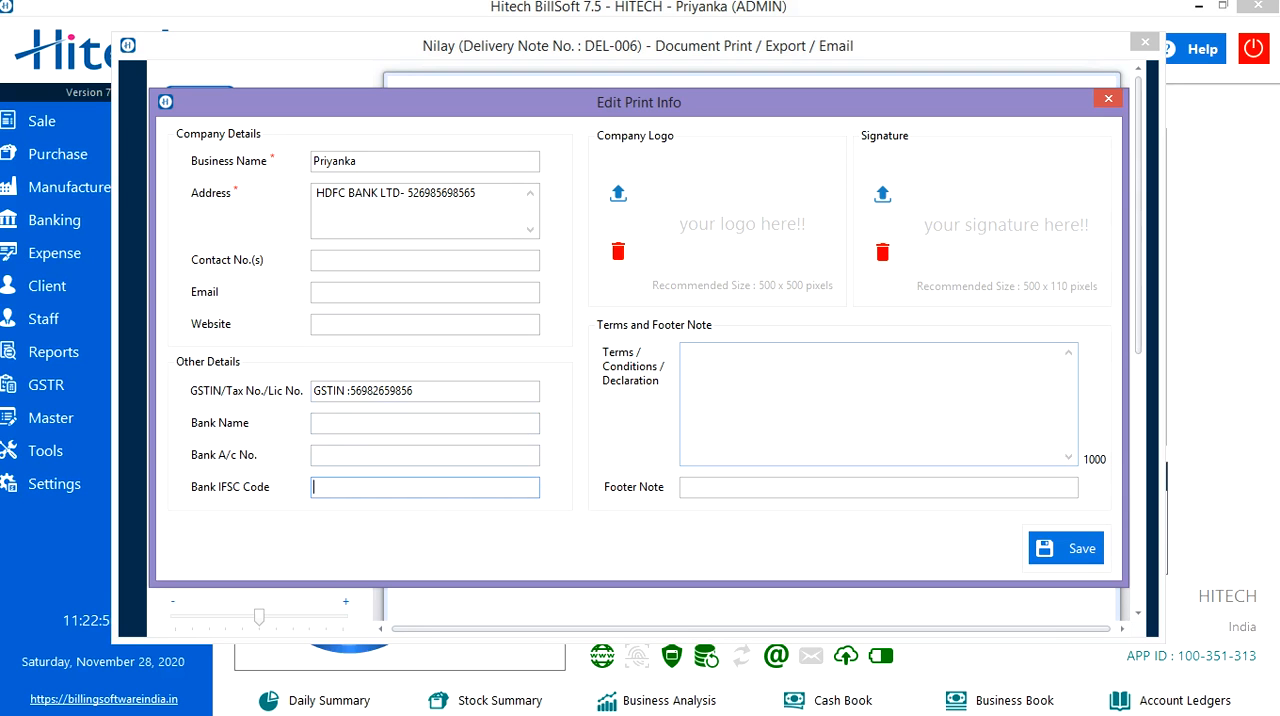
{"action": "left_click", "coordinate": [879, 404]}
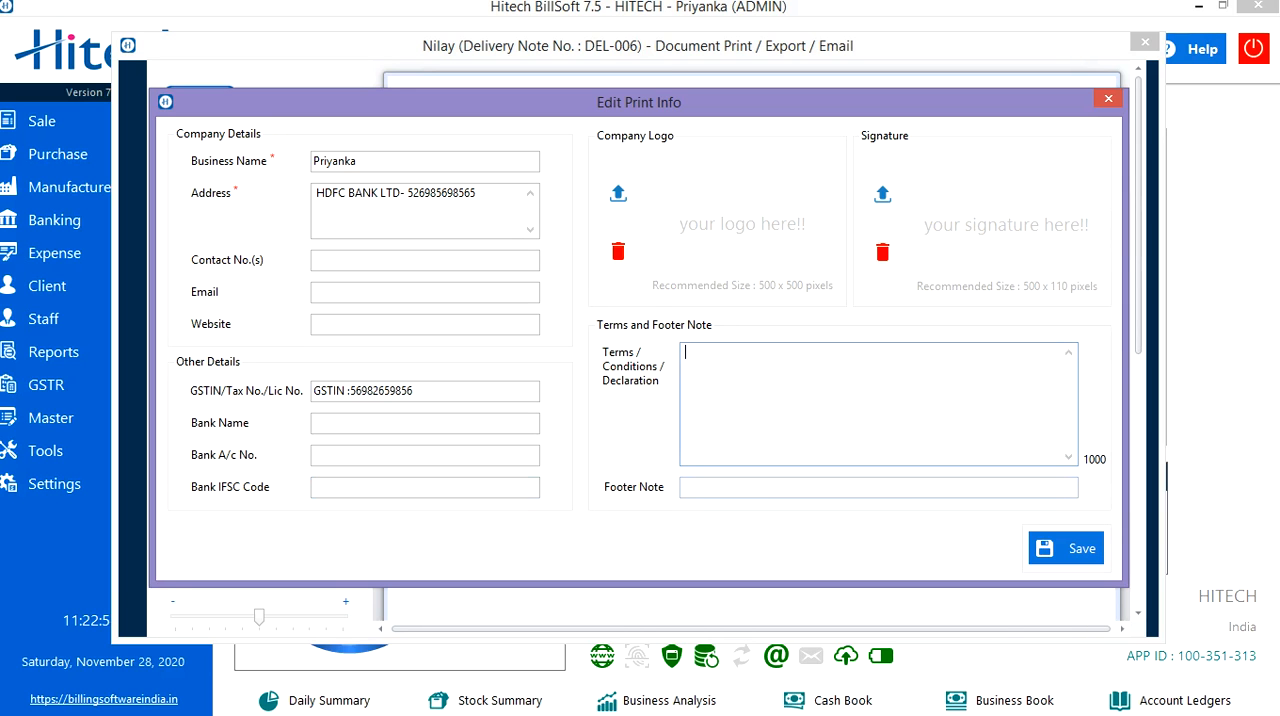
{"action": "left_click", "coordinate": [879, 488]}
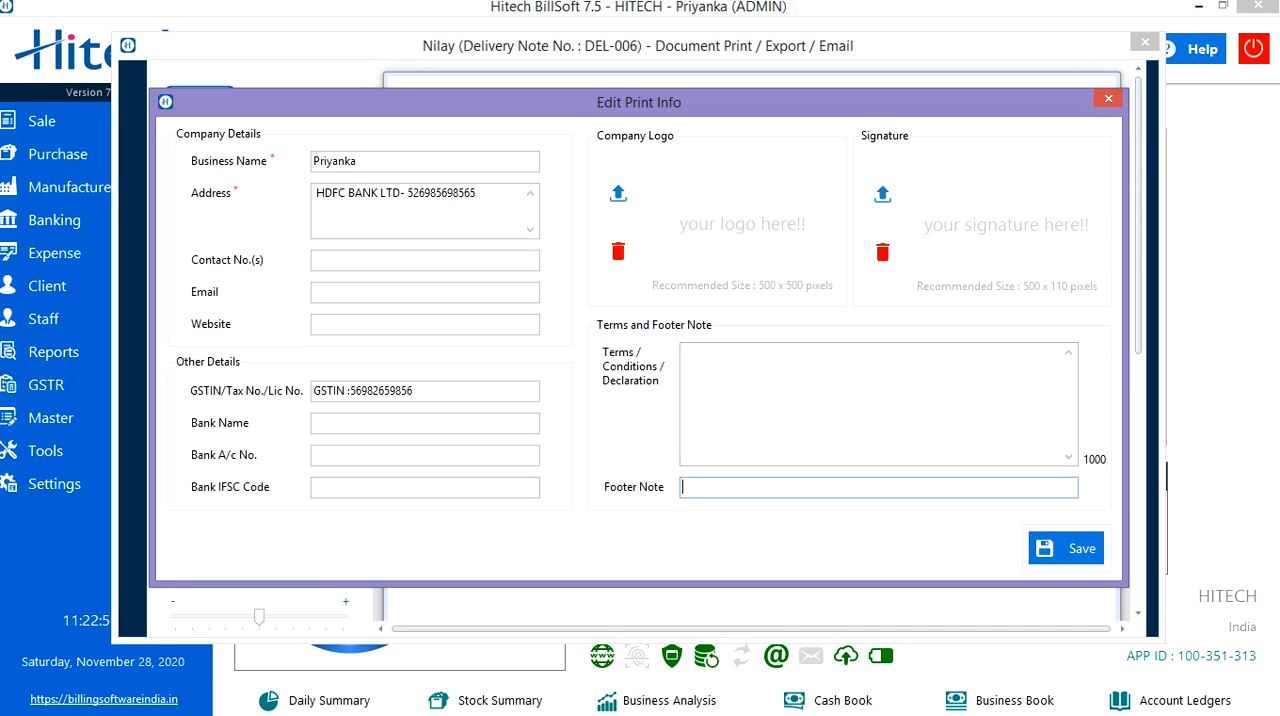
Save the print information and close the delivery note's print preview.
{"action": "left_click", "coordinate": [1066, 548]}
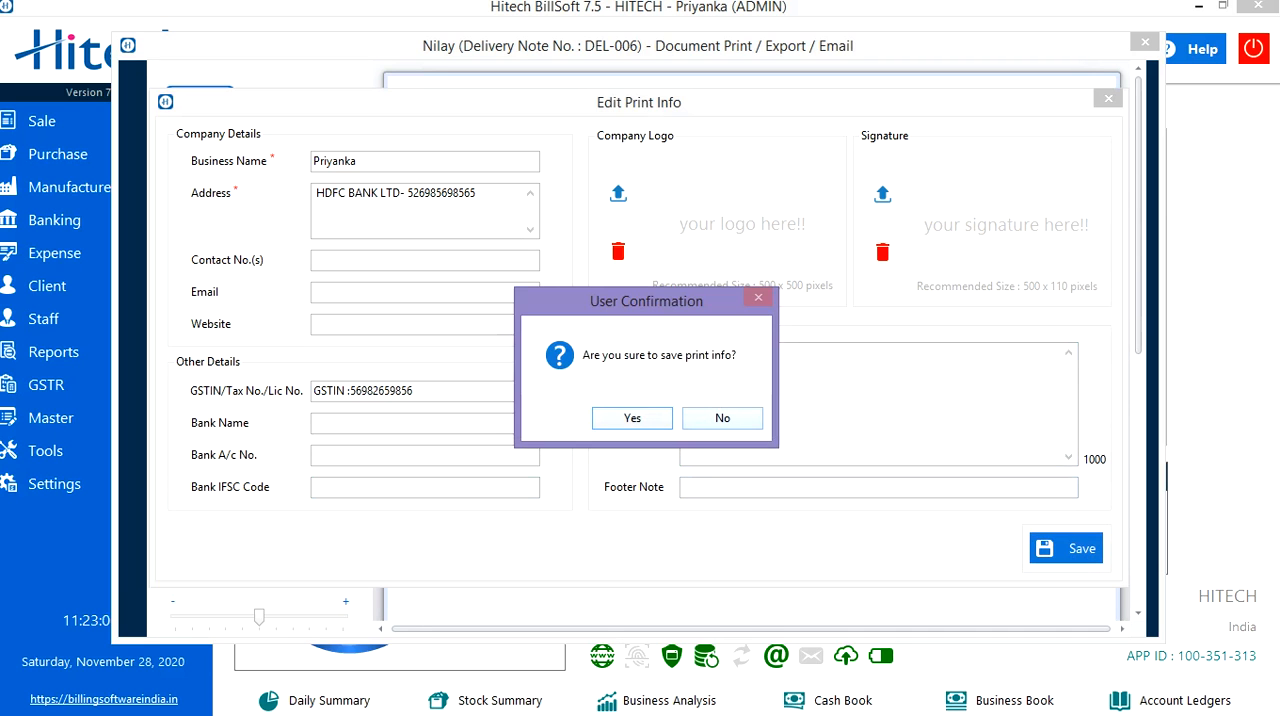
{"action": "key", "text": "Return"}
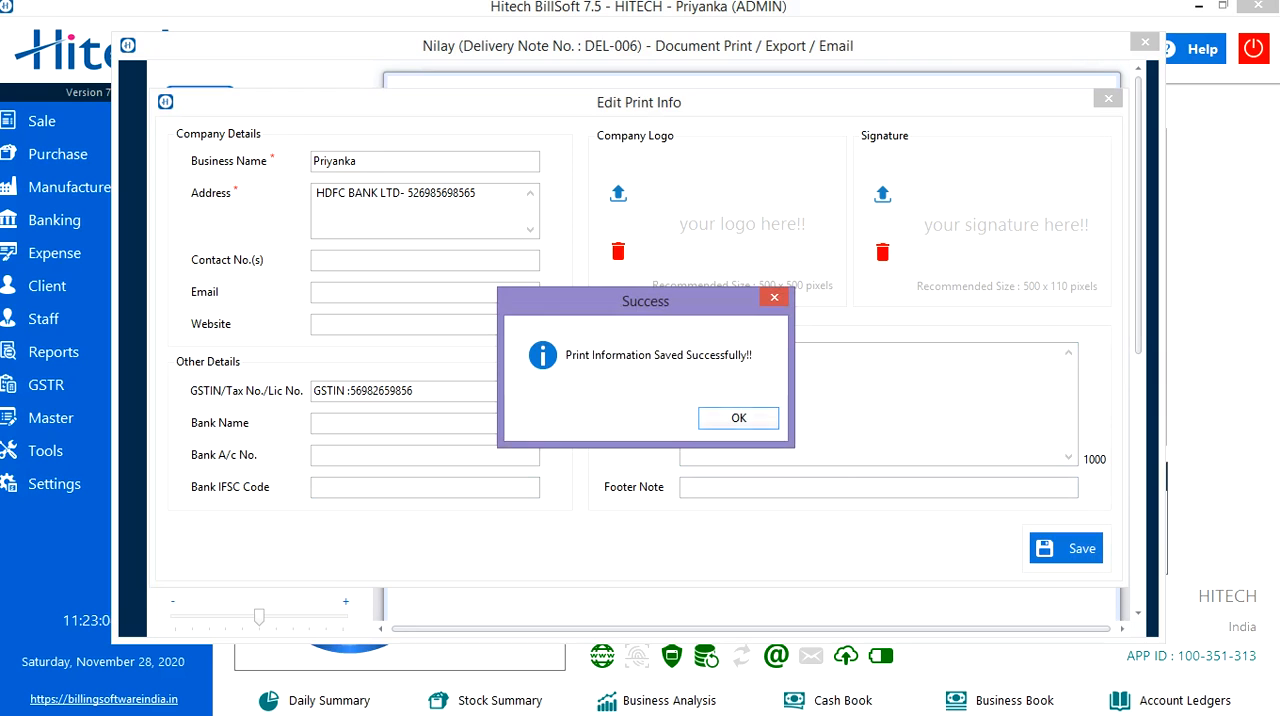
{"action": "key", "text": "Return"}
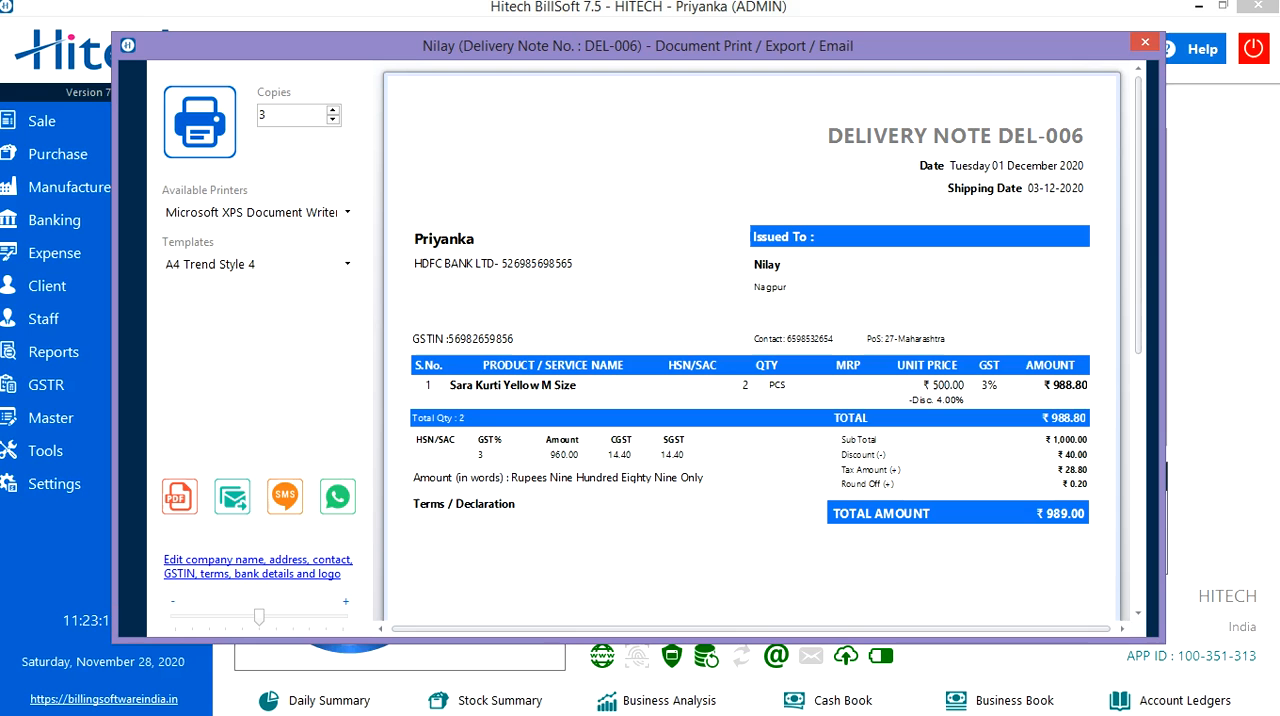
{"action": "key", "text": "Escape"}
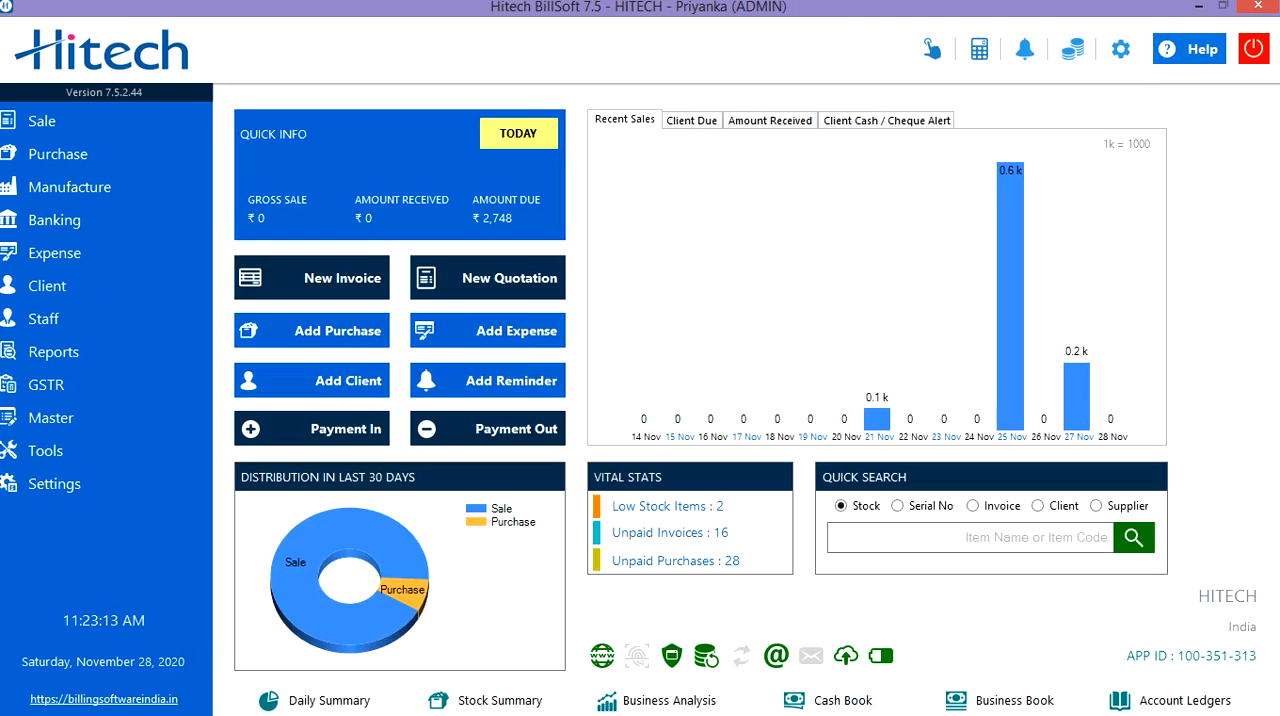
Review the actions available for the newest note in the saved delivery notes, then close the list and minimize the program.
{"action": "left_click", "coordinate": [60, 121]}
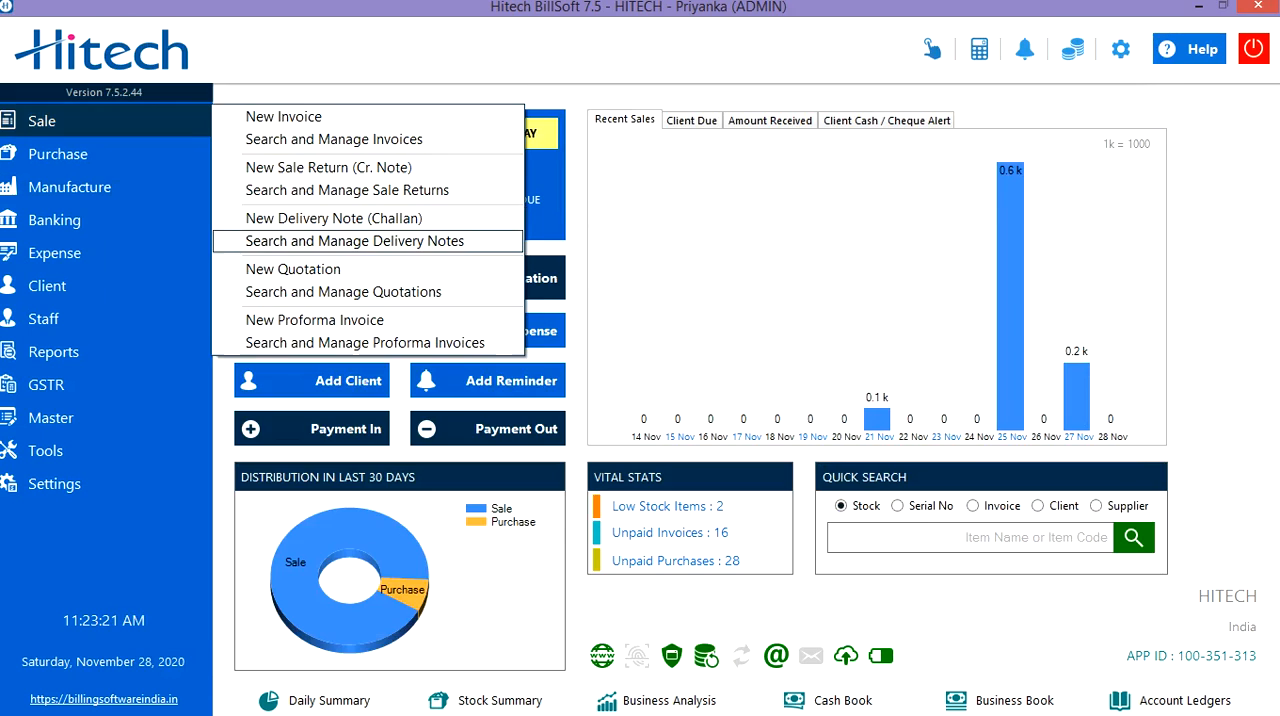
{"action": "key", "text": "Return"}
{"action": "right_click", "coordinate": [325, 245]}
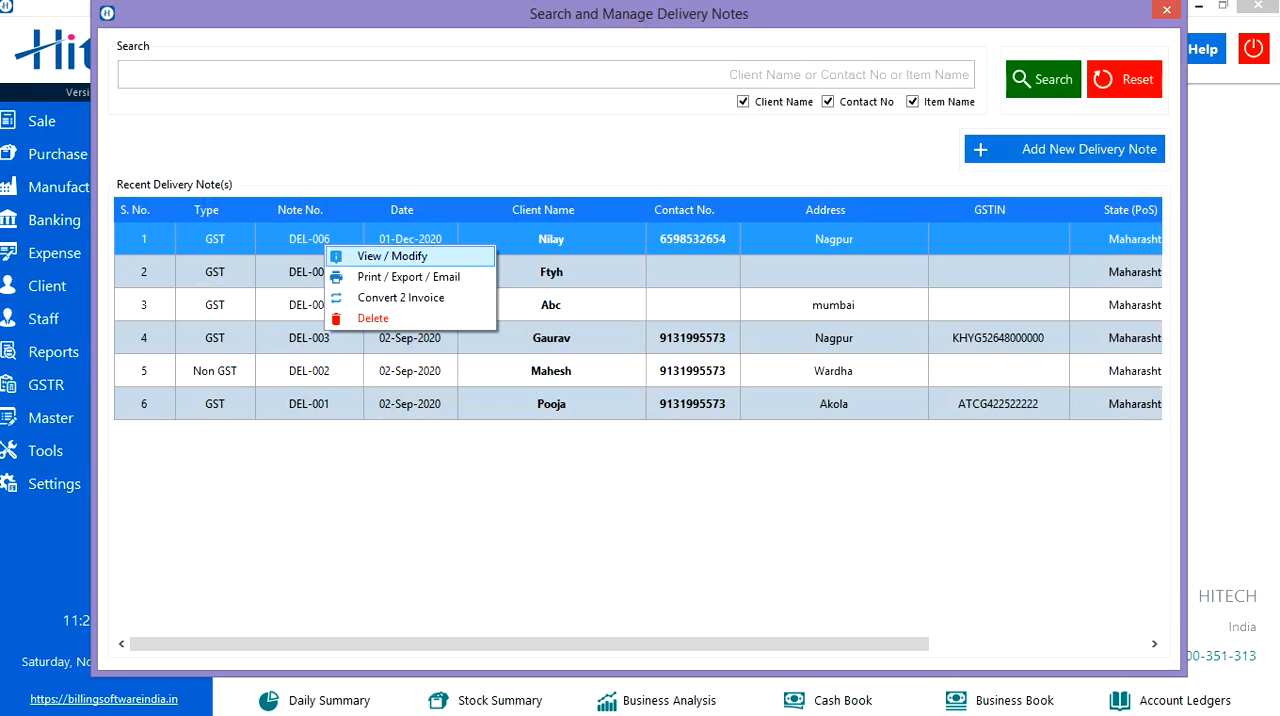
{"action": "key", "text": "Down"}
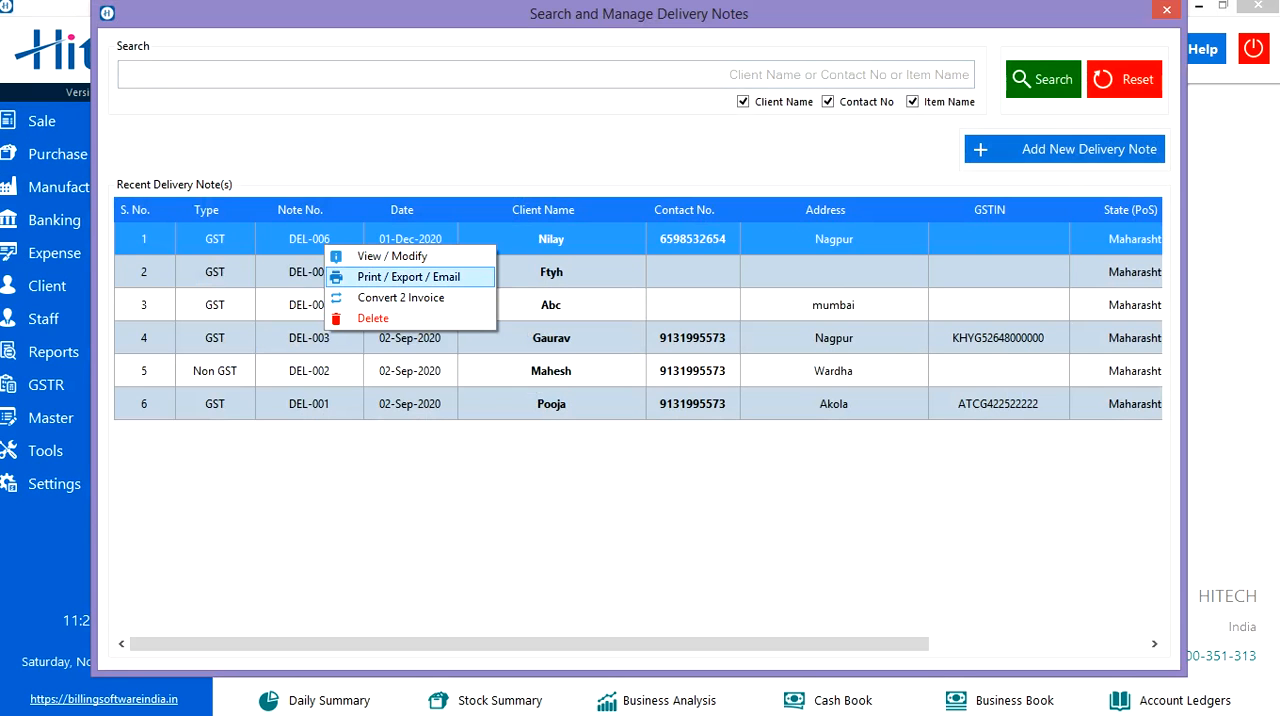
{"action": "key", "text": "Down"}
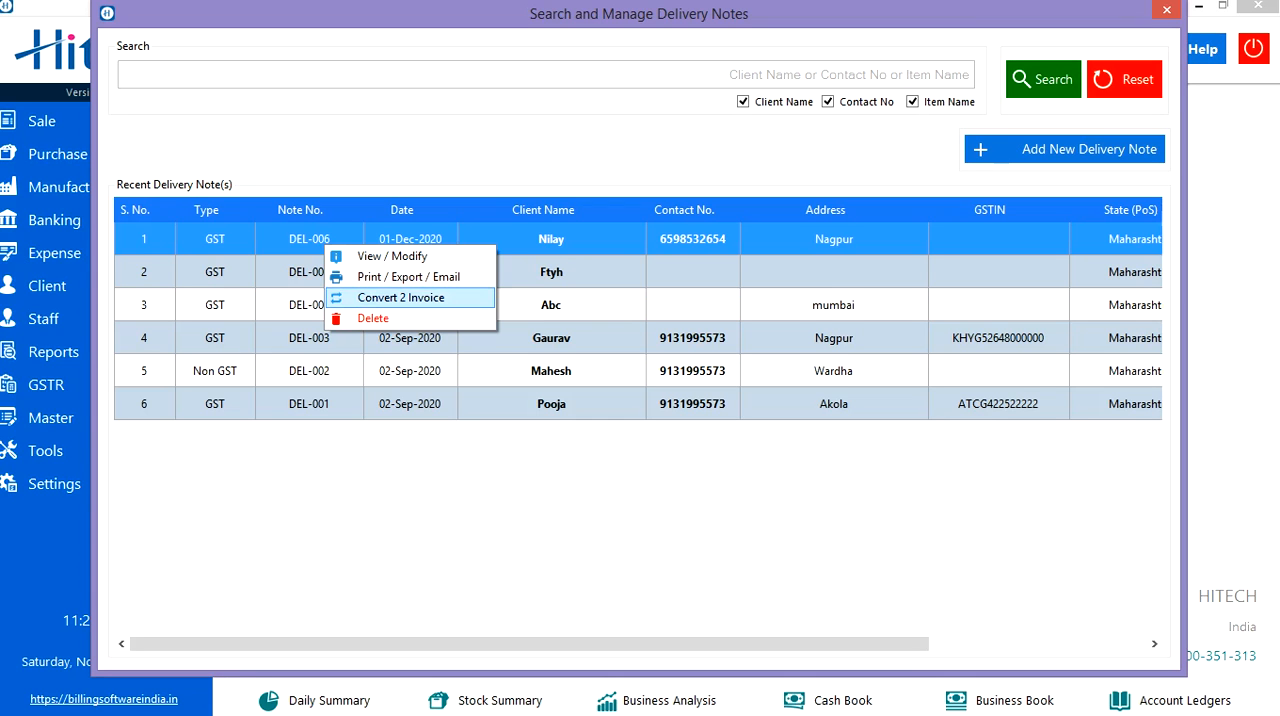
{"action": "key", "text": "Down"}
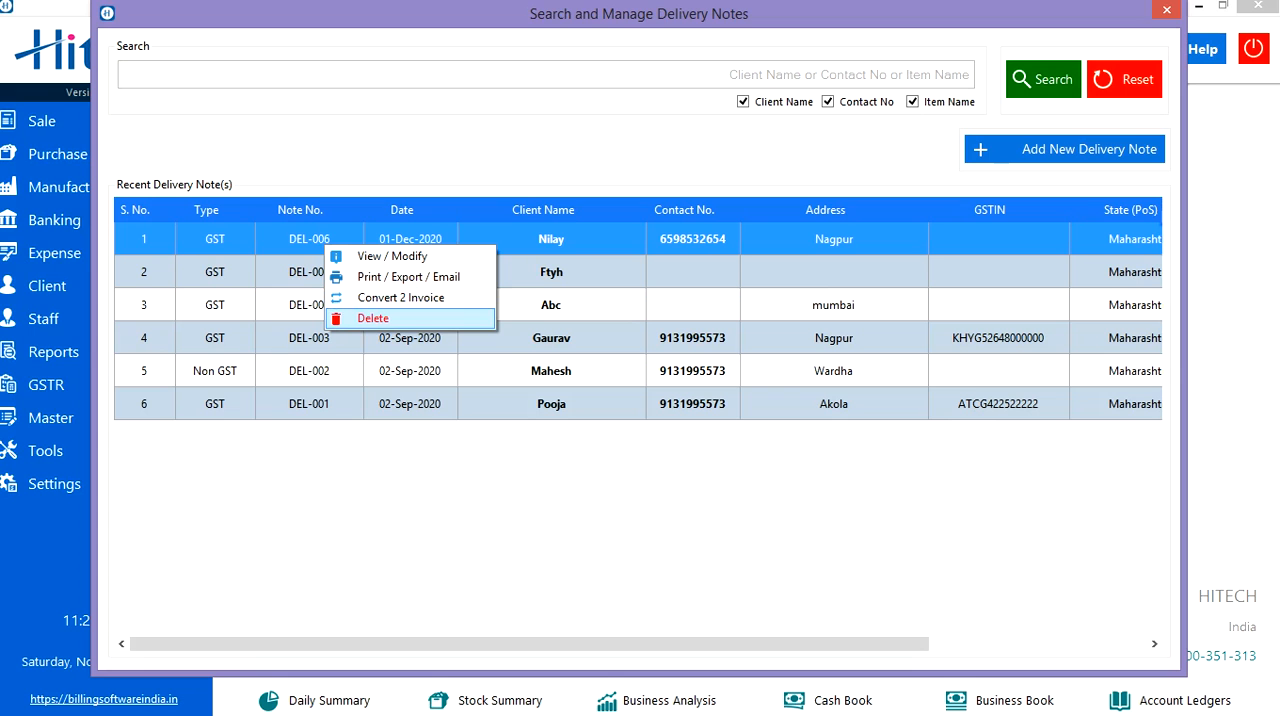
{"action": "key", "text": "Return"}
{"action": "key", "text": "Escape"}
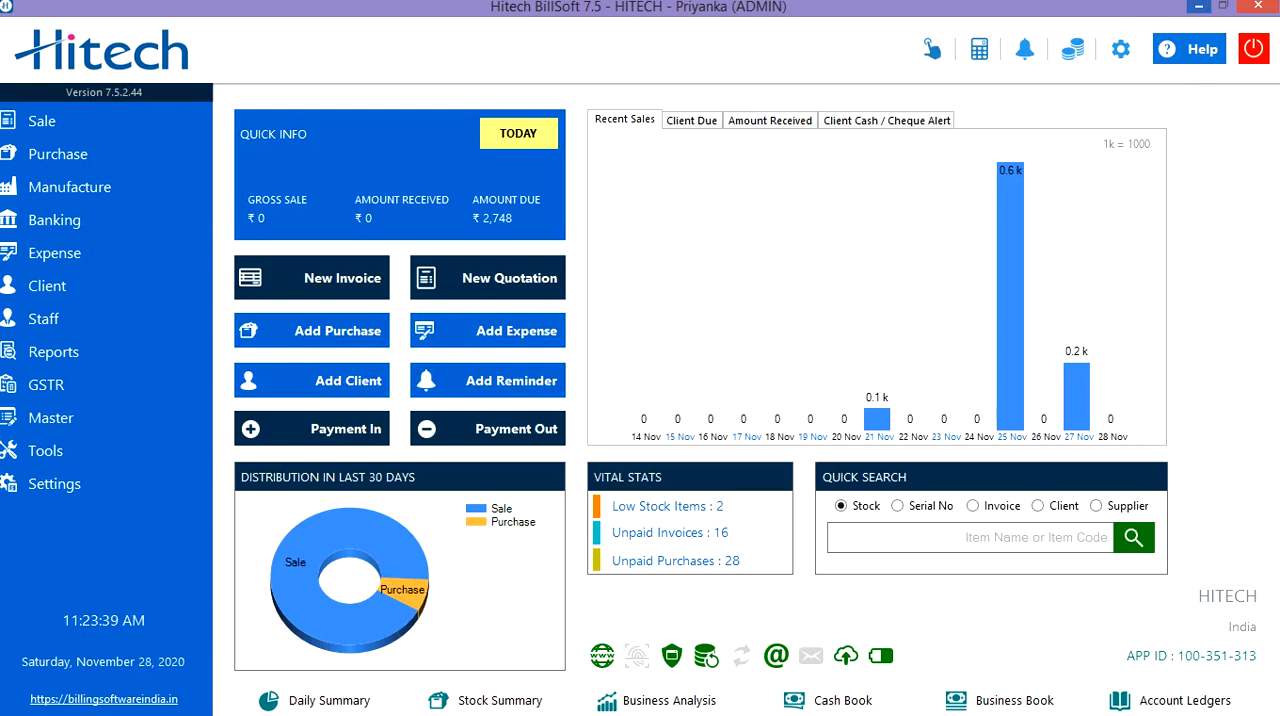
{"action": "left_click", "coordinate": [1199, 7]}
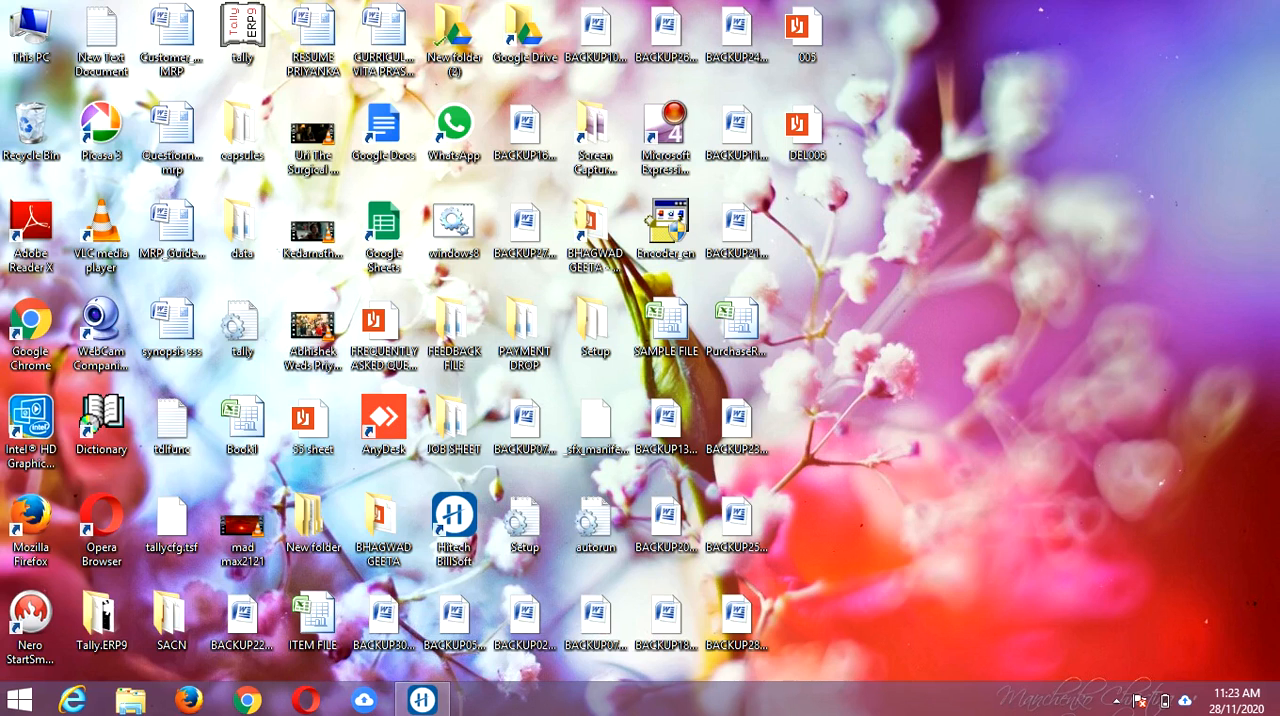